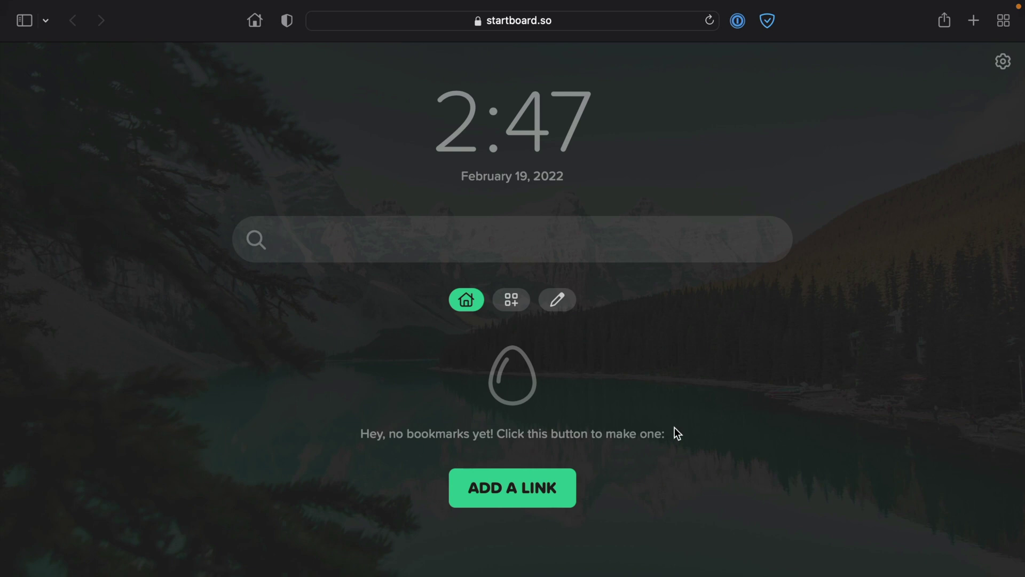
Start a new link with the YouTube channel's URL and a channel title, assigned to a new board named "Videos"
click(569, 485)
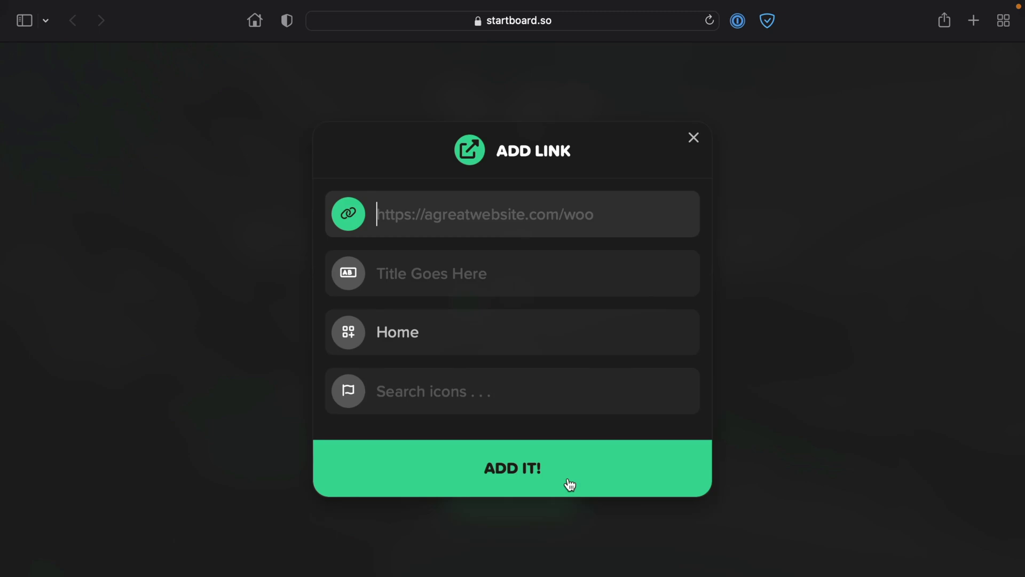
text(https://youtube.com/)
text(ThomasMcGeeTV)
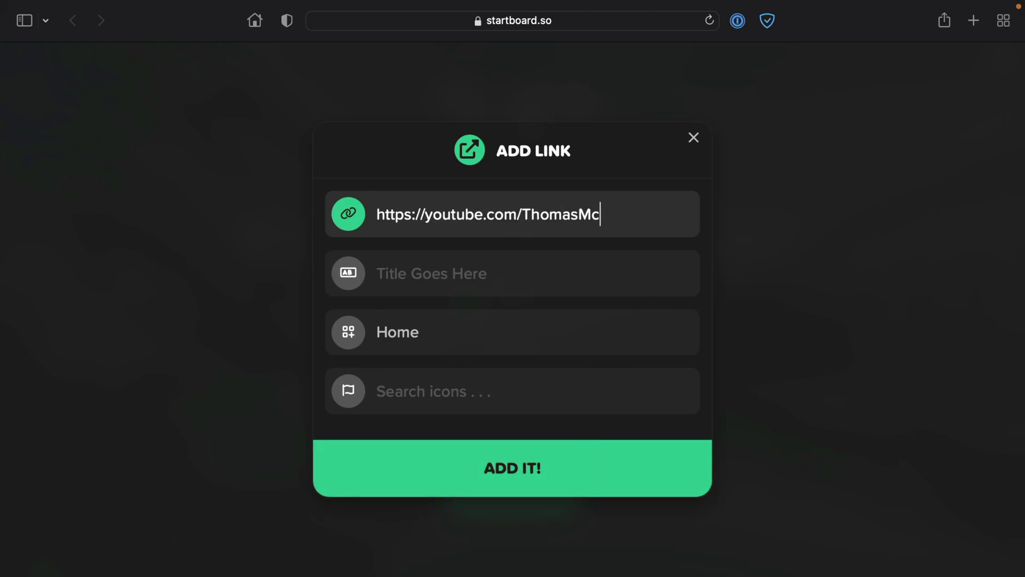
click(522, 278)
text(Thomas' YouTube)
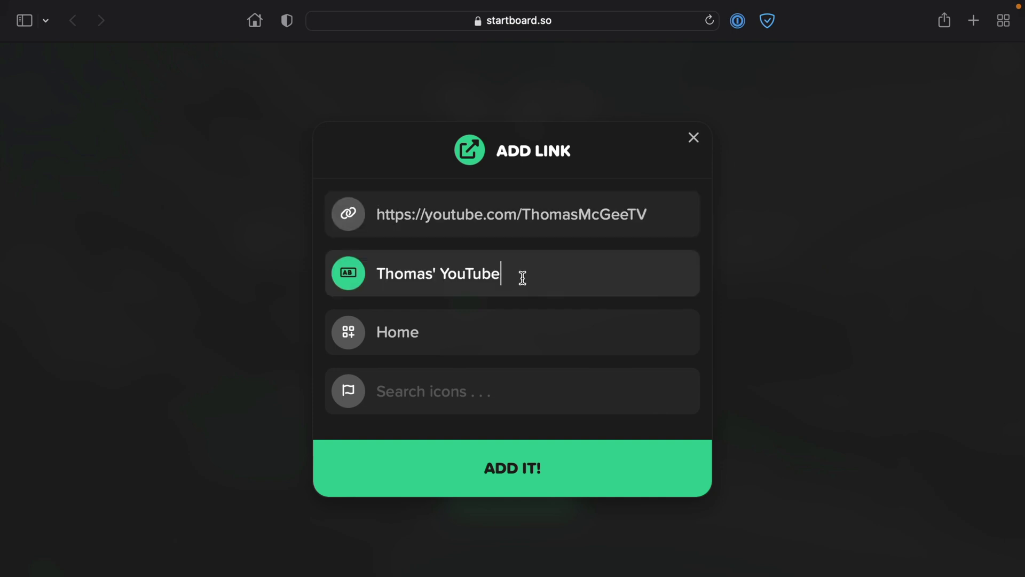
click(451, 336)
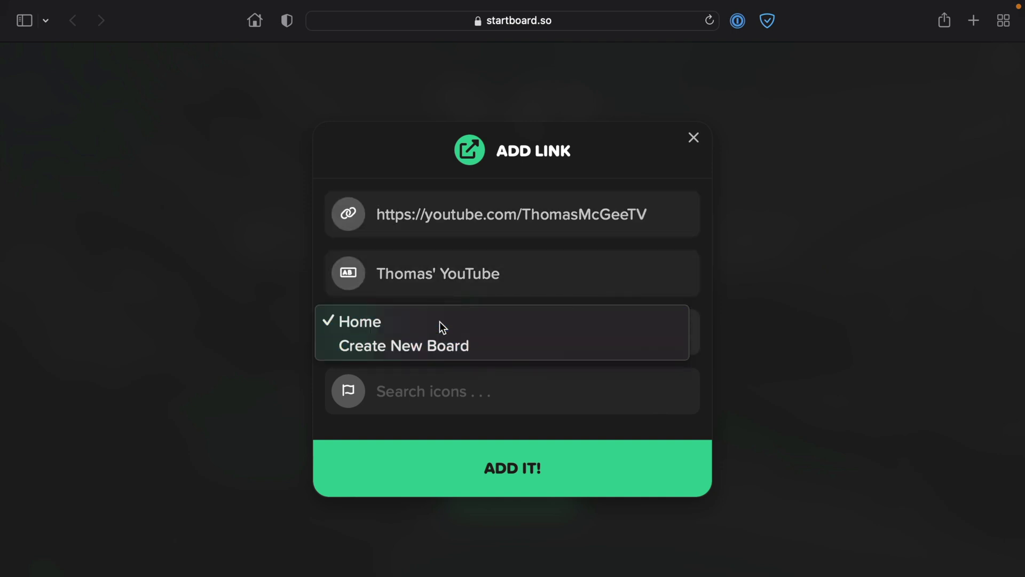
click(440, 323)
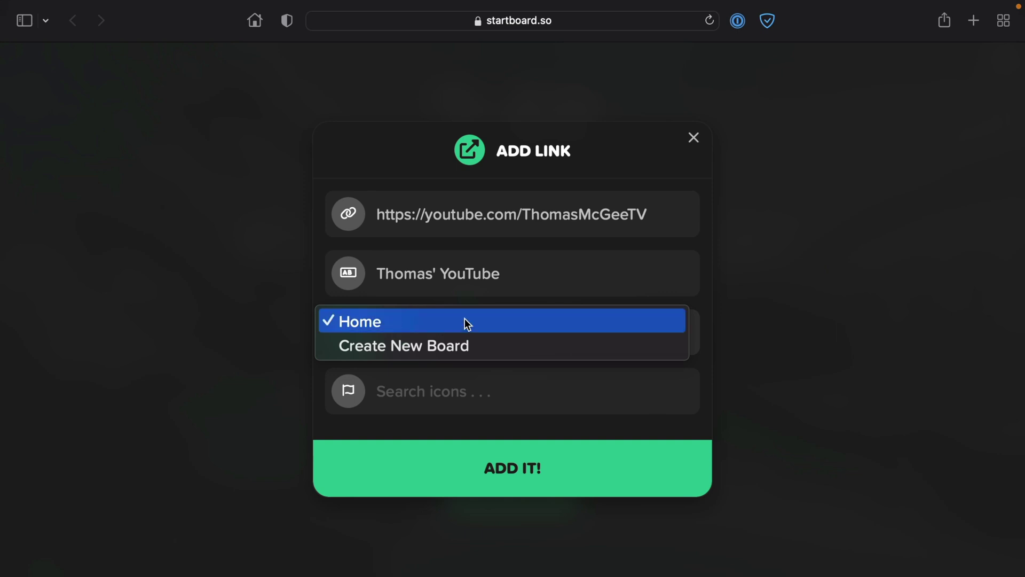
click(469, 346)
text(Videos)
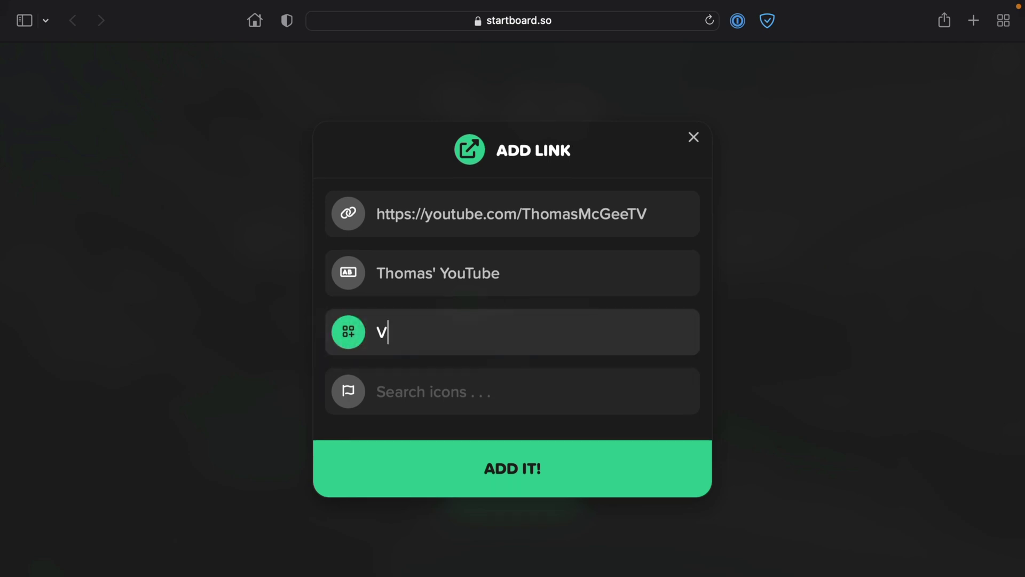
Give the channel link the solid YouTube icon and add it to the board
click(460, 400)
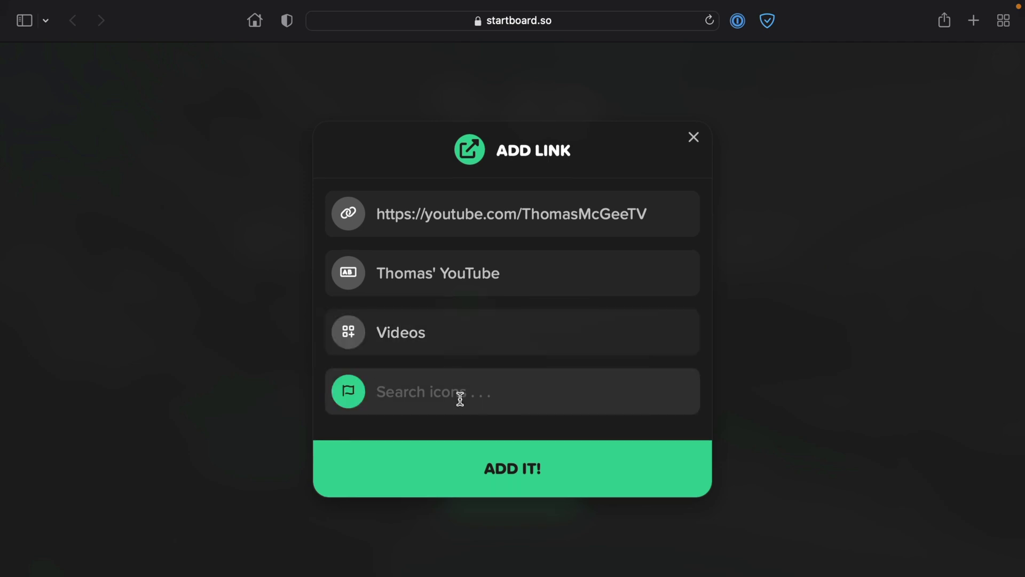
text(youtube)
click(339, 425)
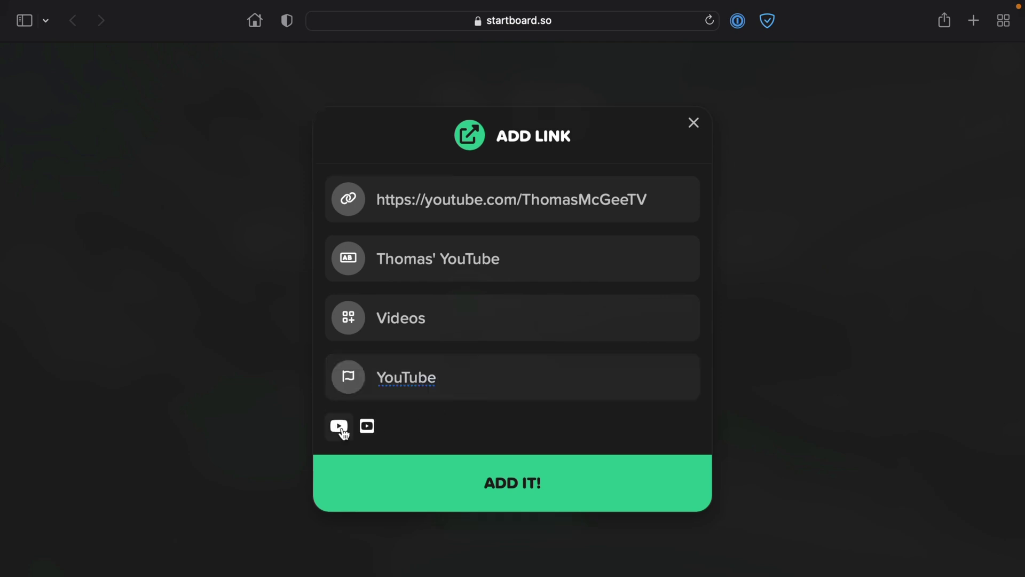
click(584, 461)
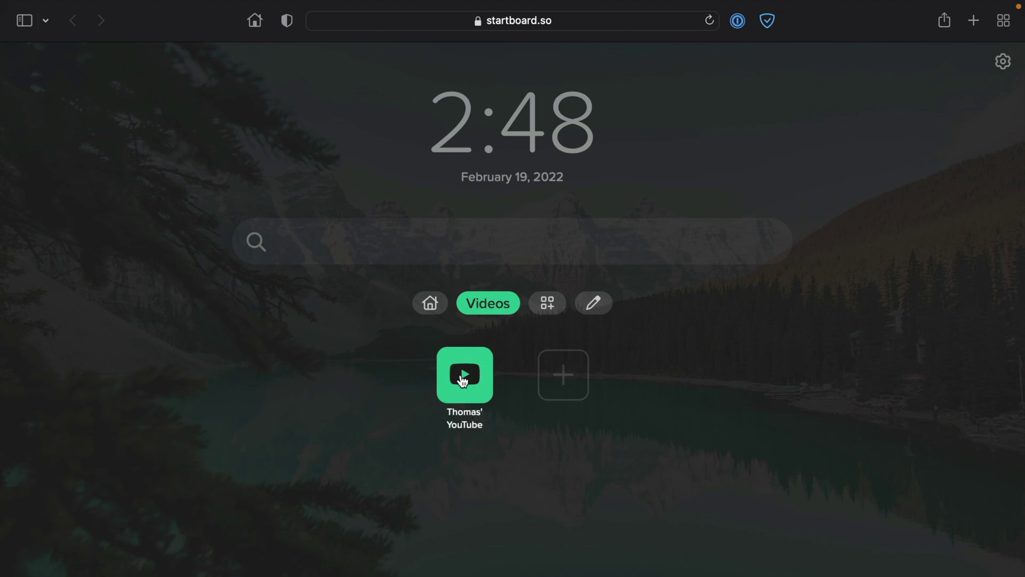
click(430, 302)
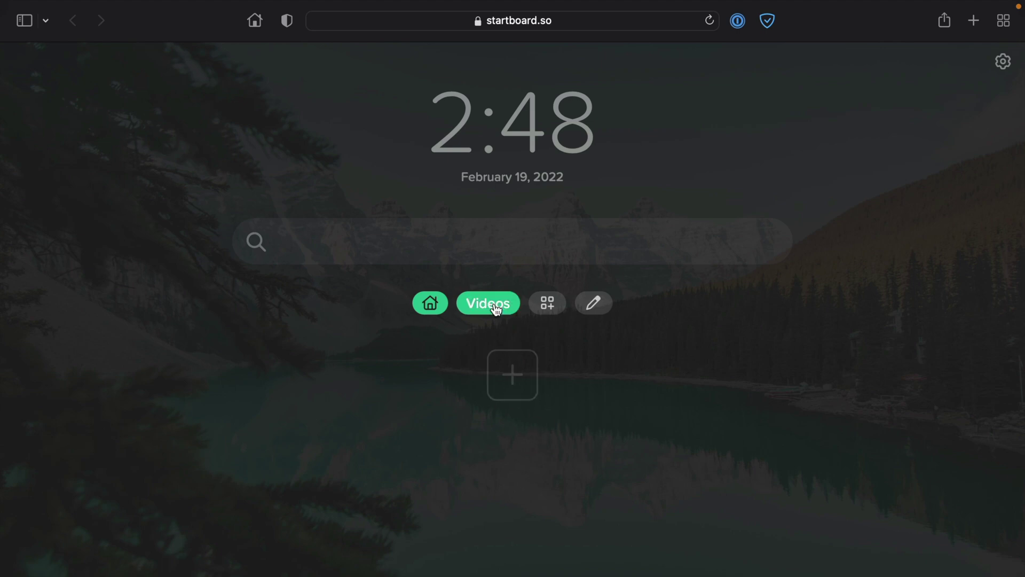
click(522, 382)
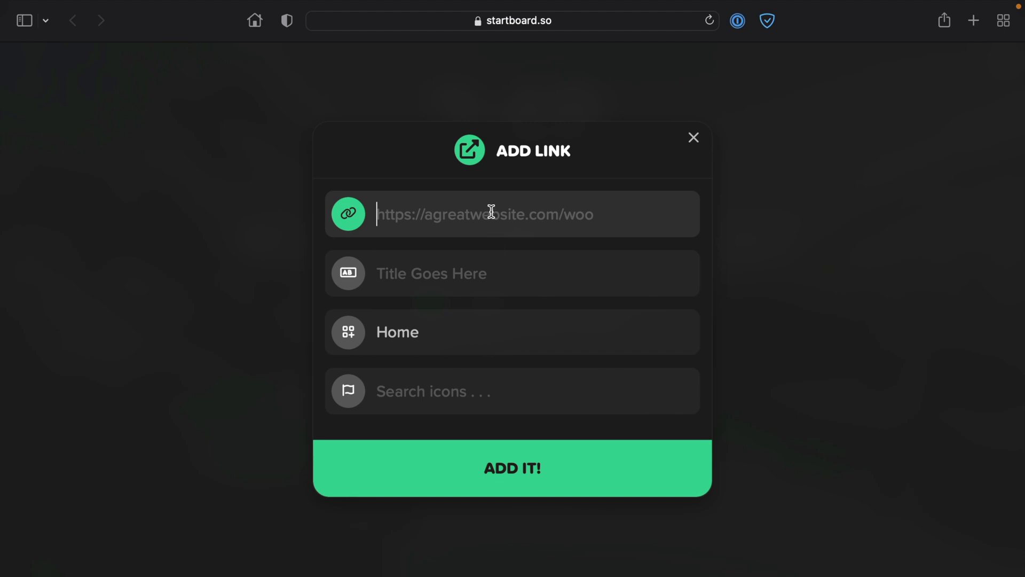
text(https://hey.com)
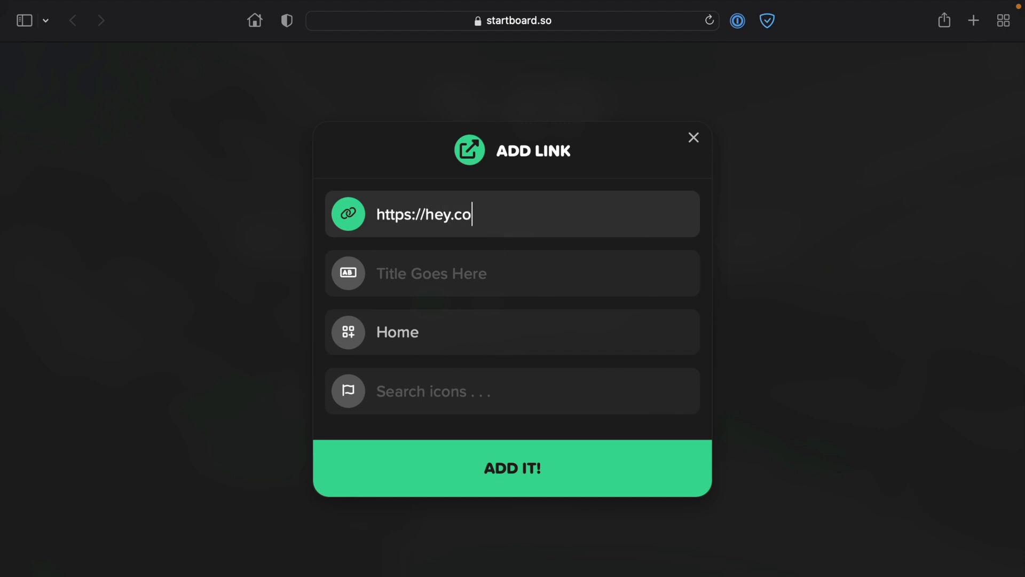
key(Tab)
text(Work Email)
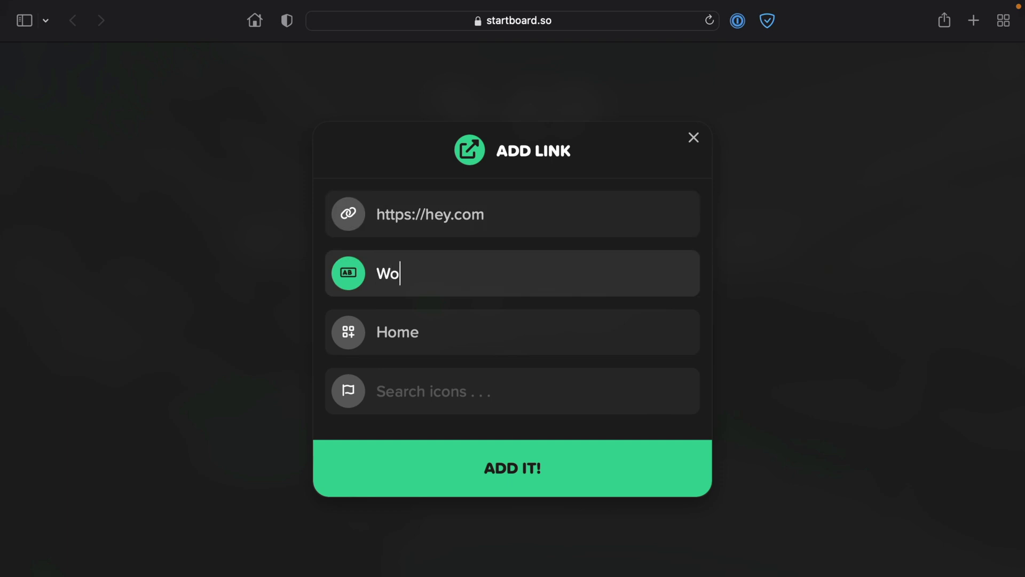
click(481, 320)
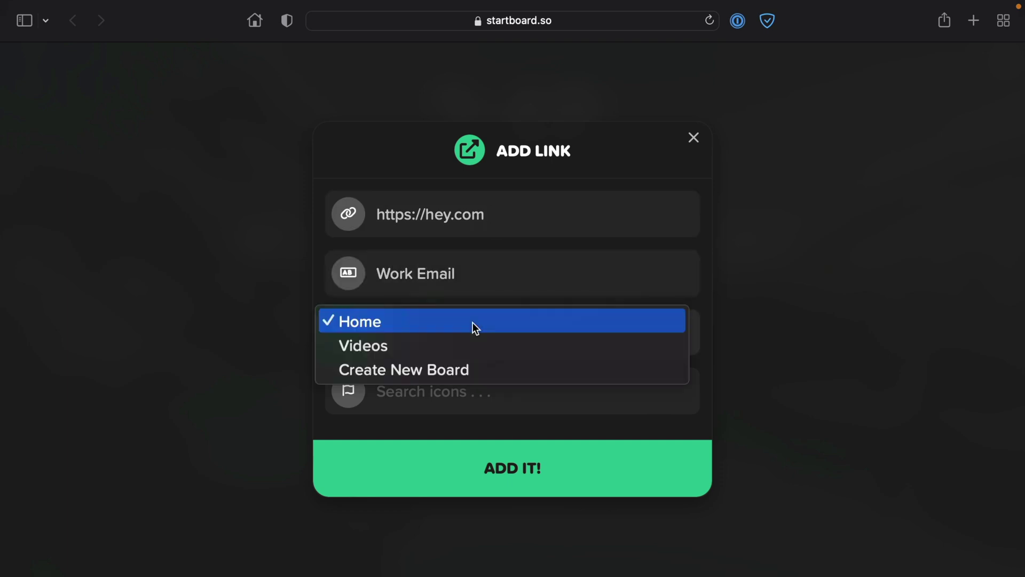
click(418, 369)
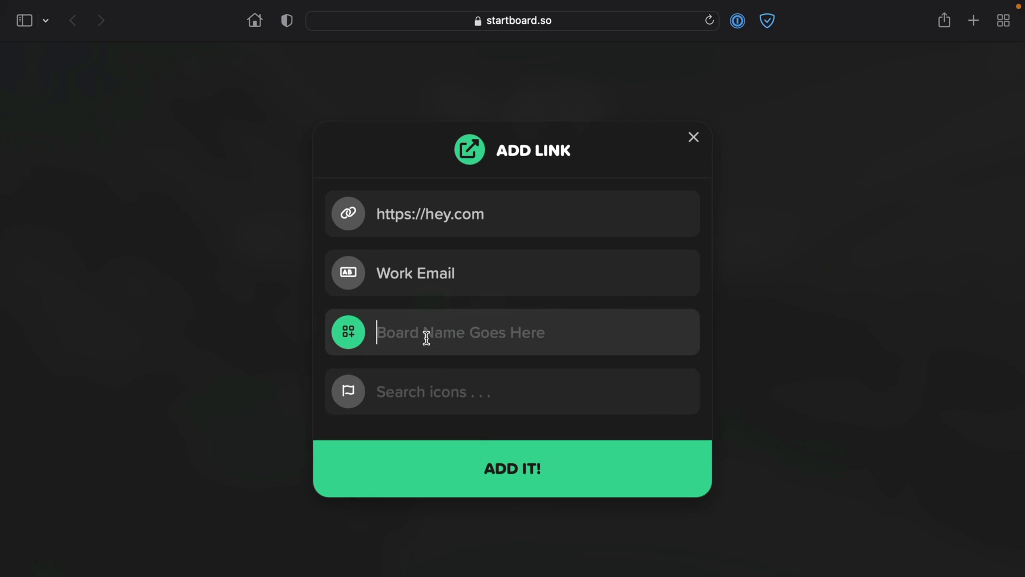
text(Work)
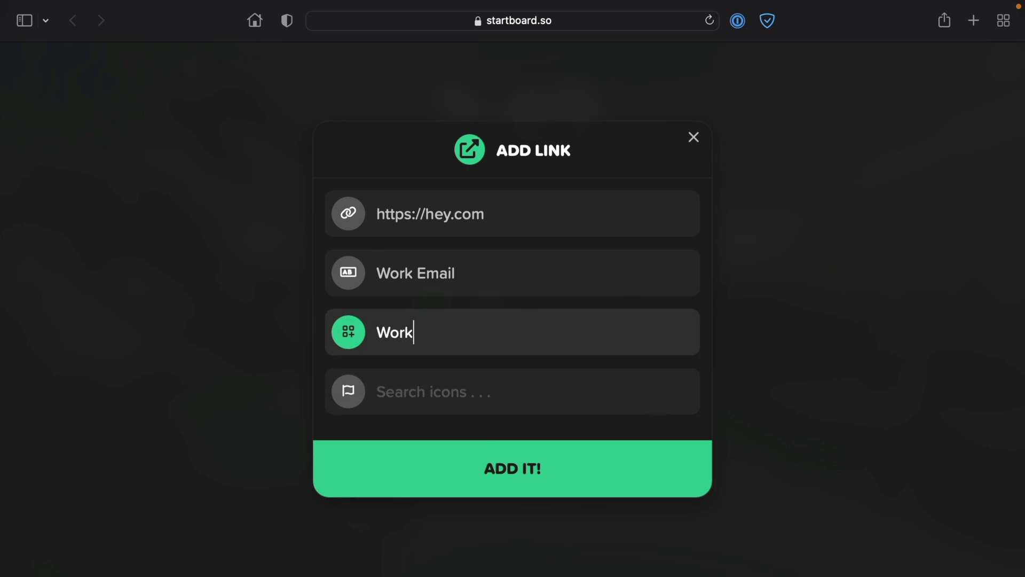
Find an outlined closed envelope icon for the Work Email link and add the link
key(Tab)
text(w)
key(BackSpace)
text(env)
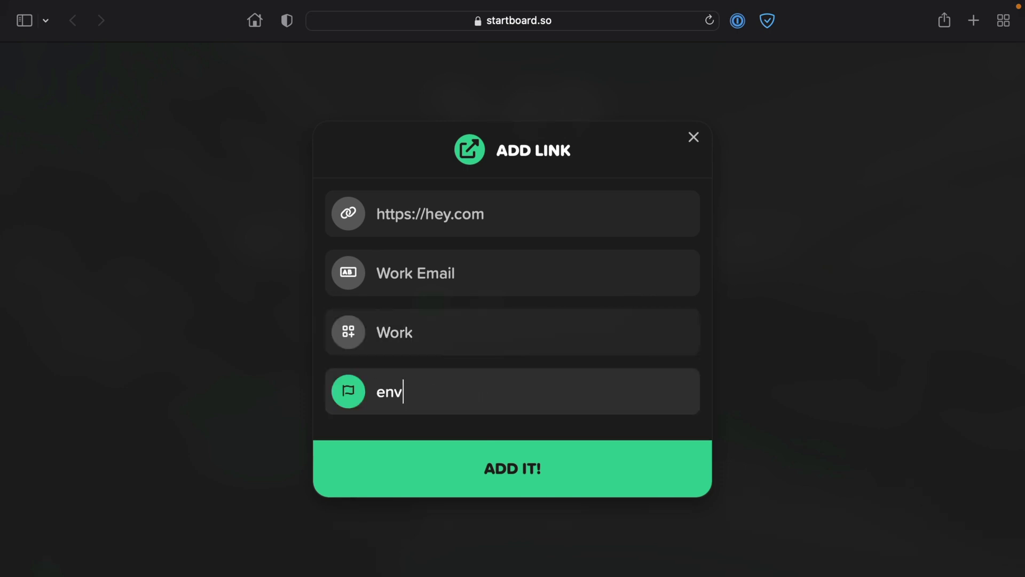
text(elope)
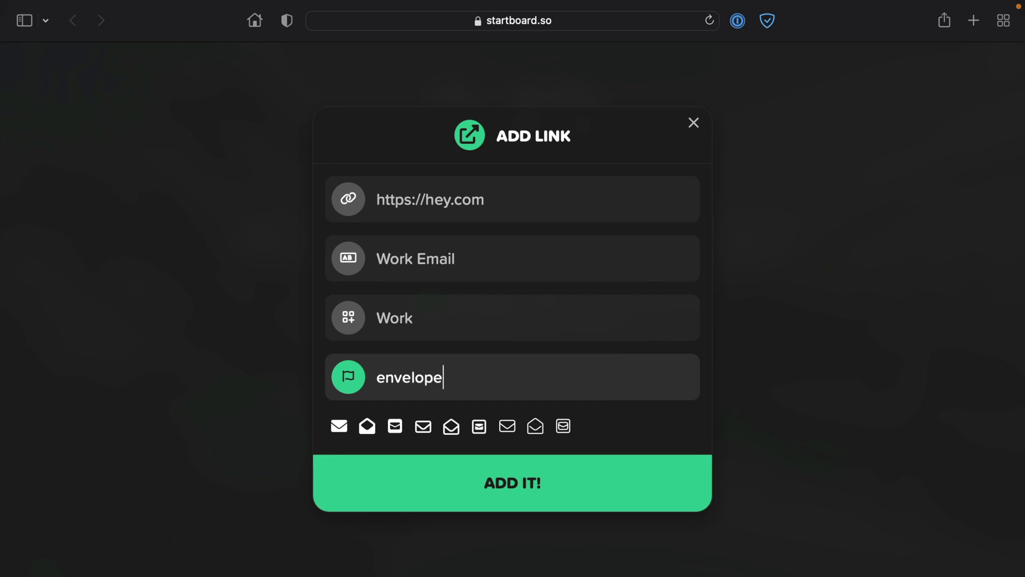
click(423, 426)
click(579, 471)
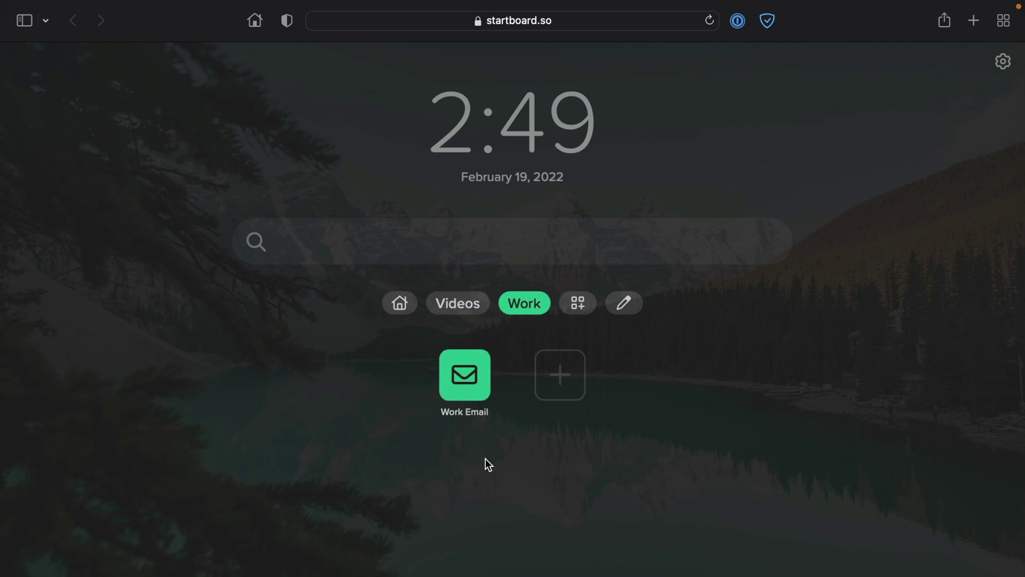
click(560, 389)
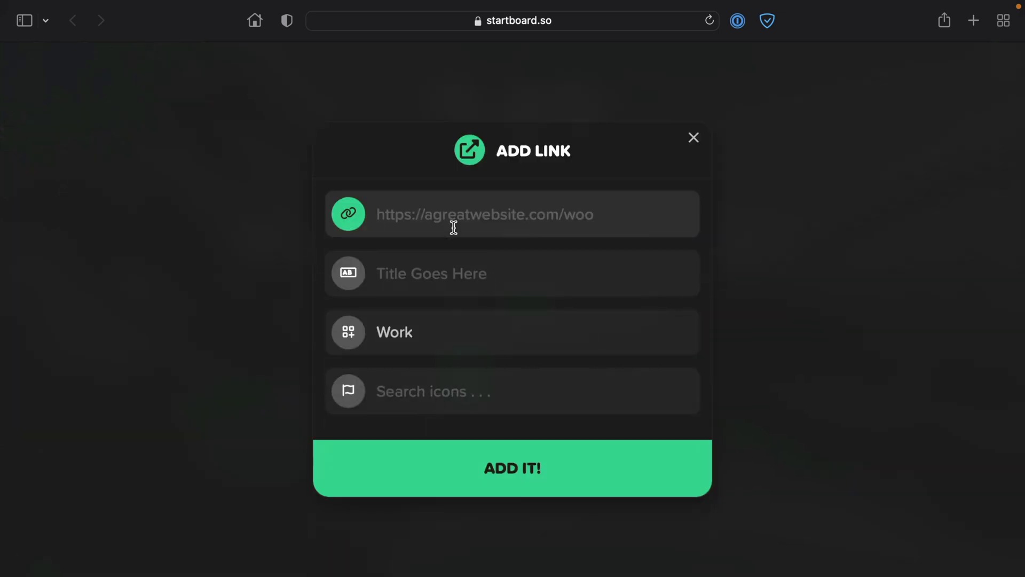
text(https://instacart.com)
key(Tab)
text(Shopping)
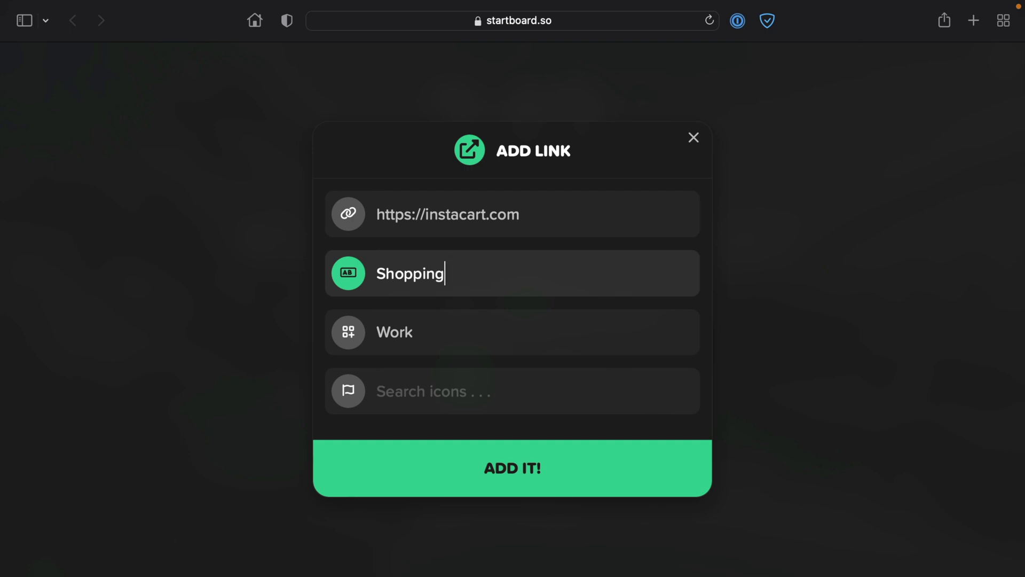
key(Tab)
click(447, 341)
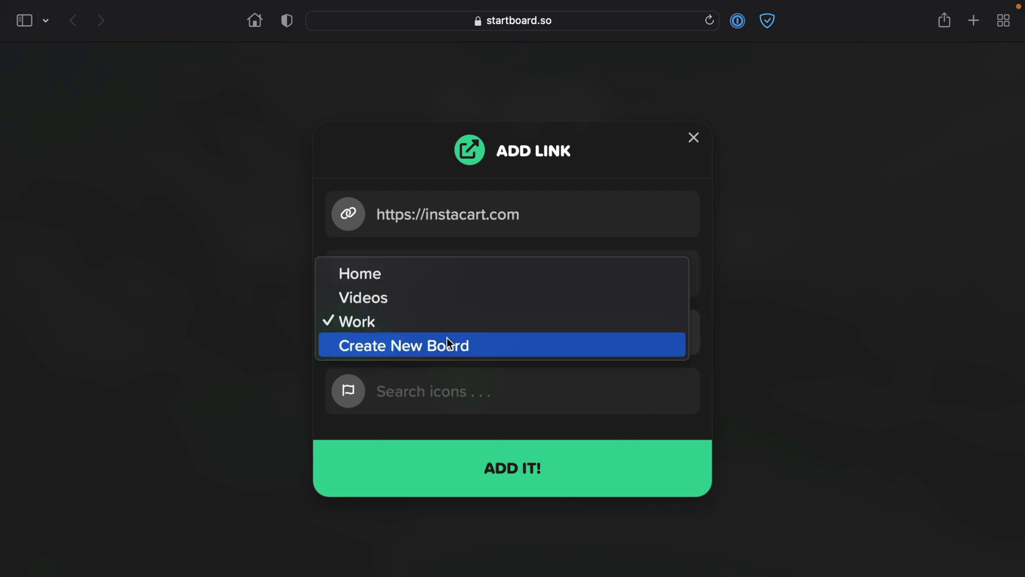
click(444, 346)
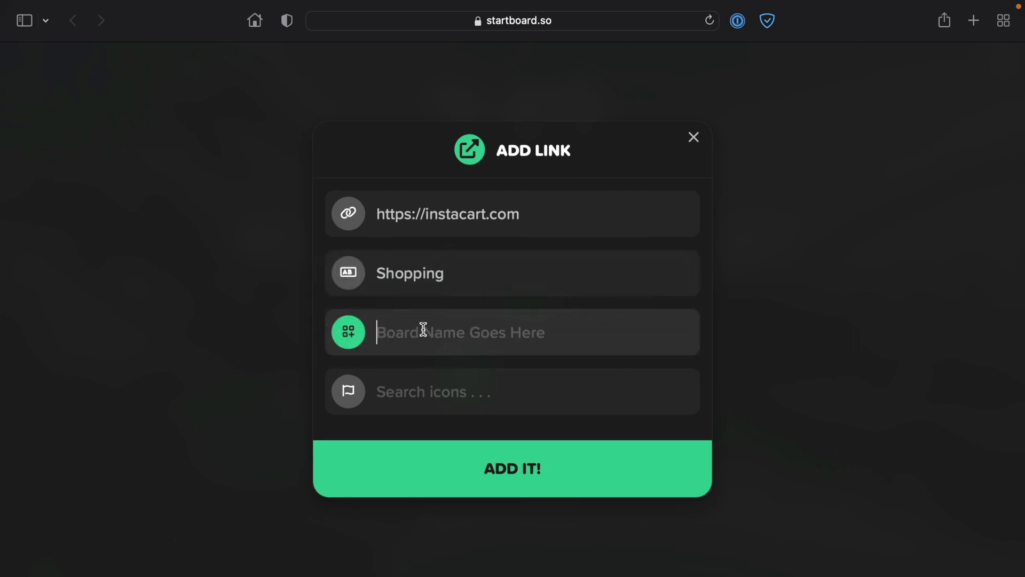
text(House)
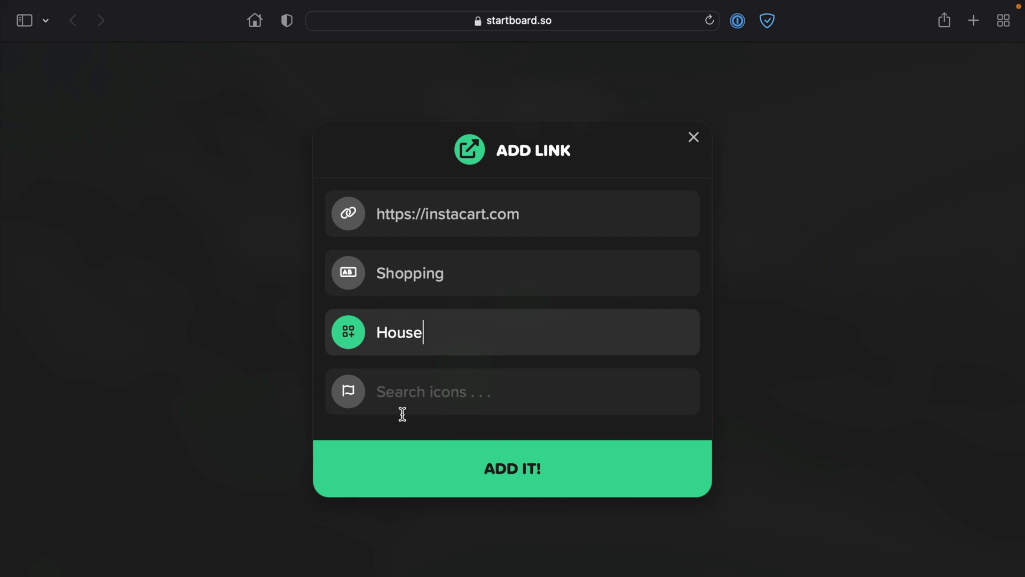
Give the Shopping link the outlined shopping cart icon and add it to the board
click(448, 392)
text(home)
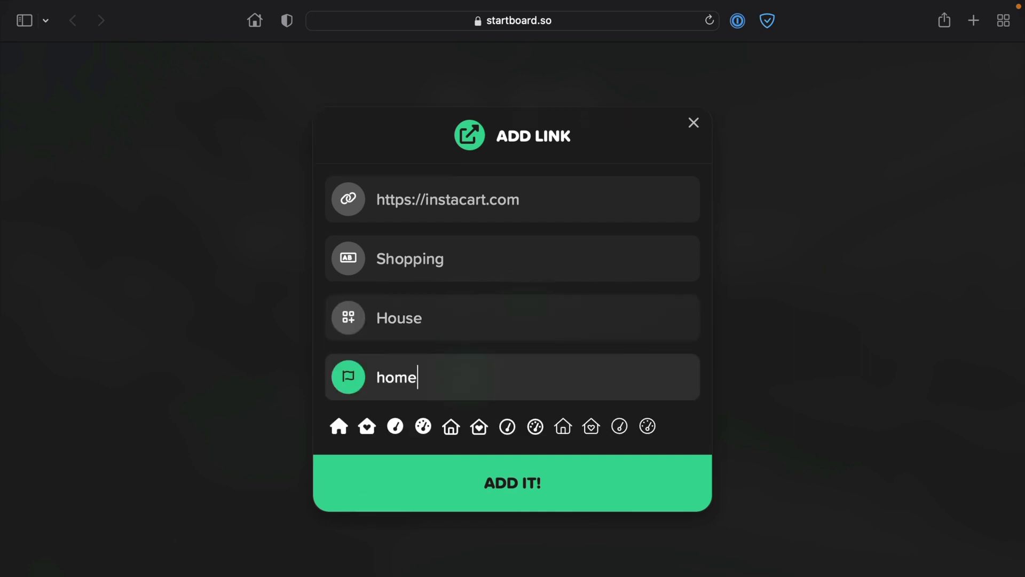
key(super+a)
text(cart)
click(484, 427)
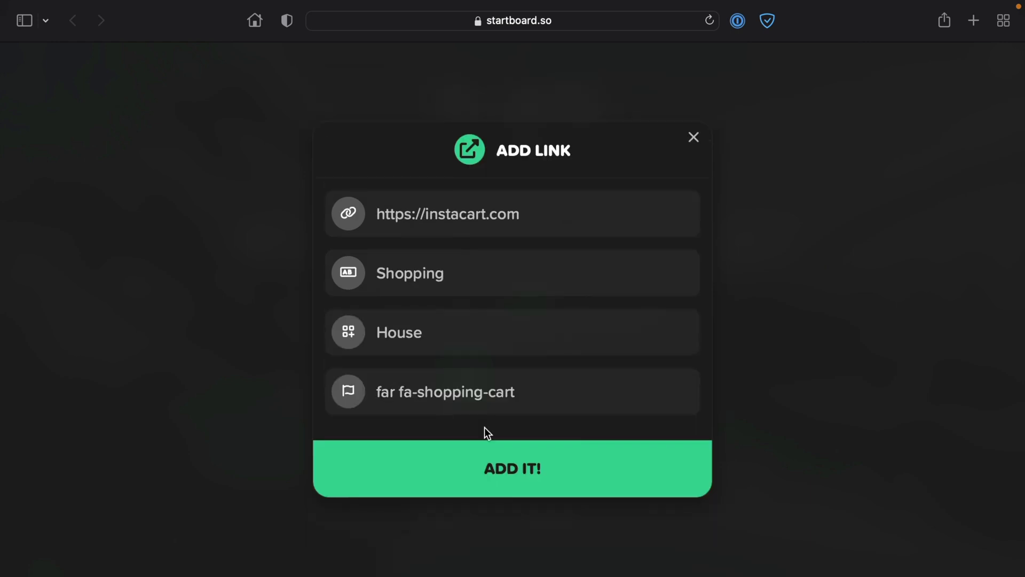
click(591, 473)
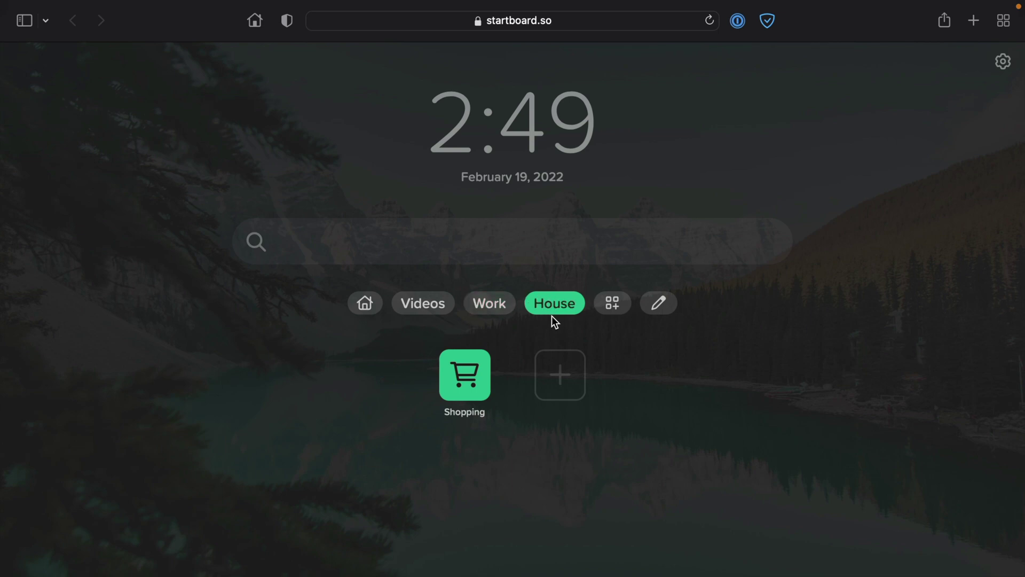
View the Home, Videos, Work and House boards one after another
click(356, 304)
click(420, 302)
click(501, 304)
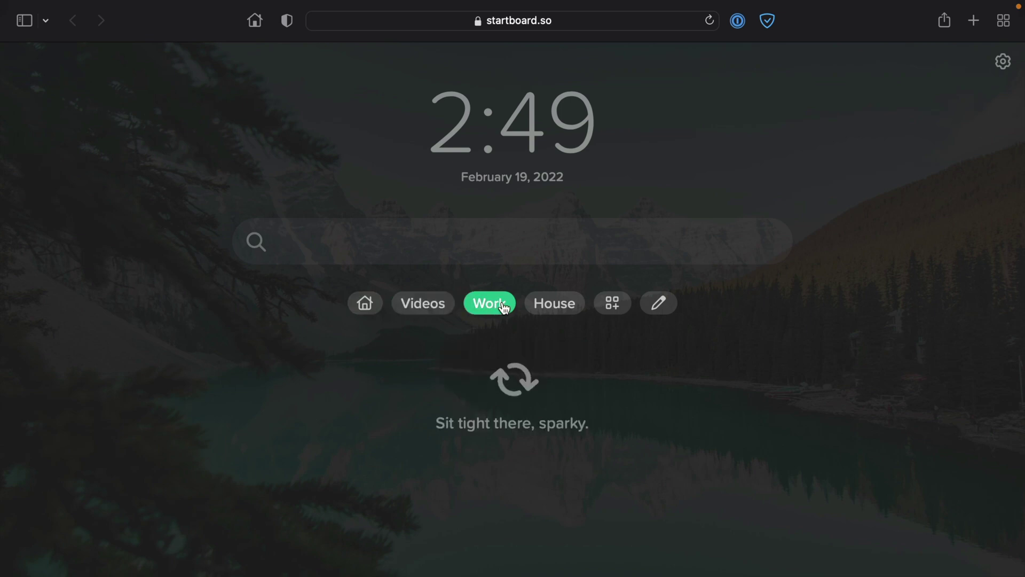
click(556, 305)
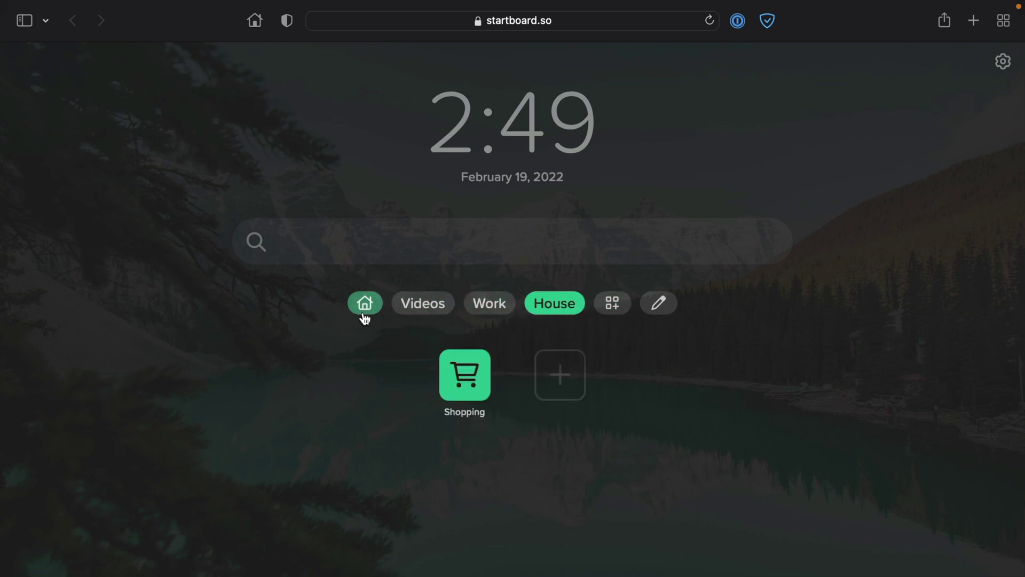
Look through the list of all boards and use it to switch to the Videos board
click(619, 306)
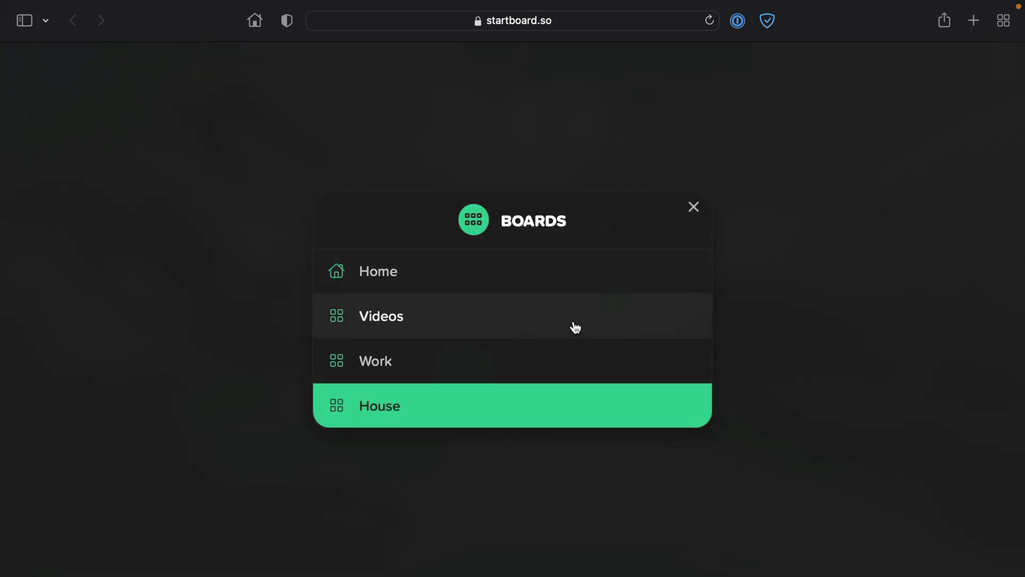
click(694, 206)
click(423, 304)
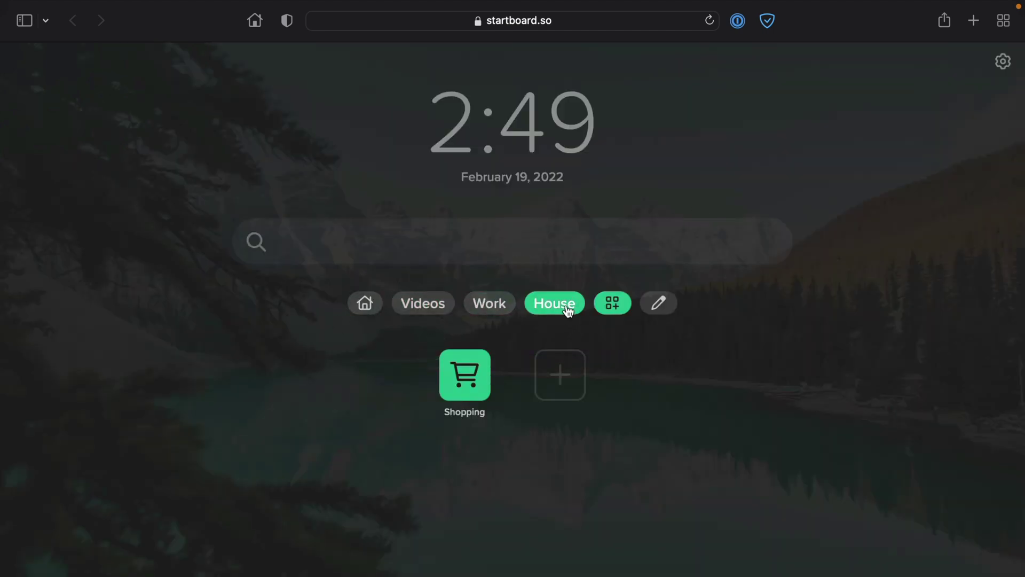
click(614, 308)
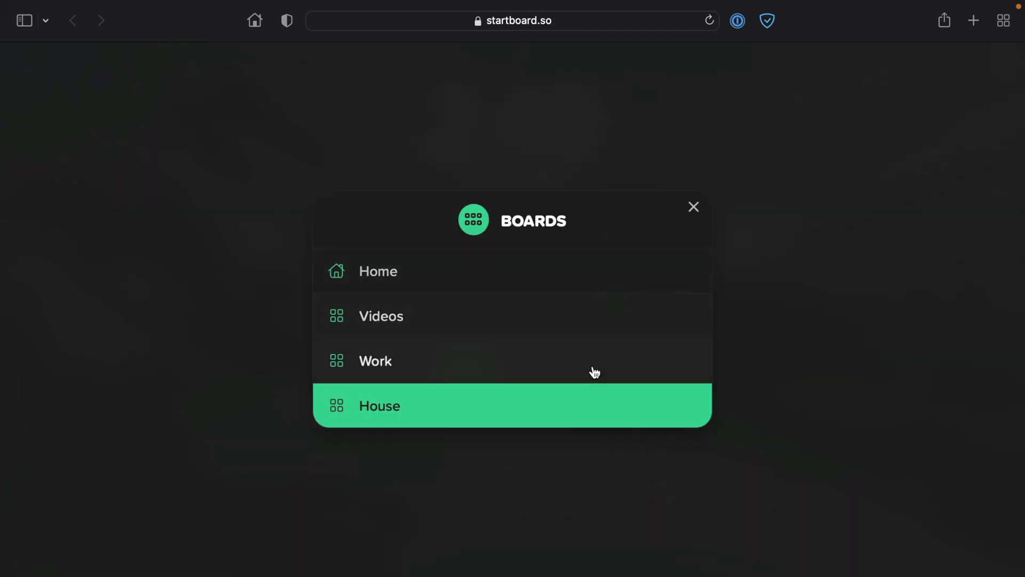
click(588, 328)
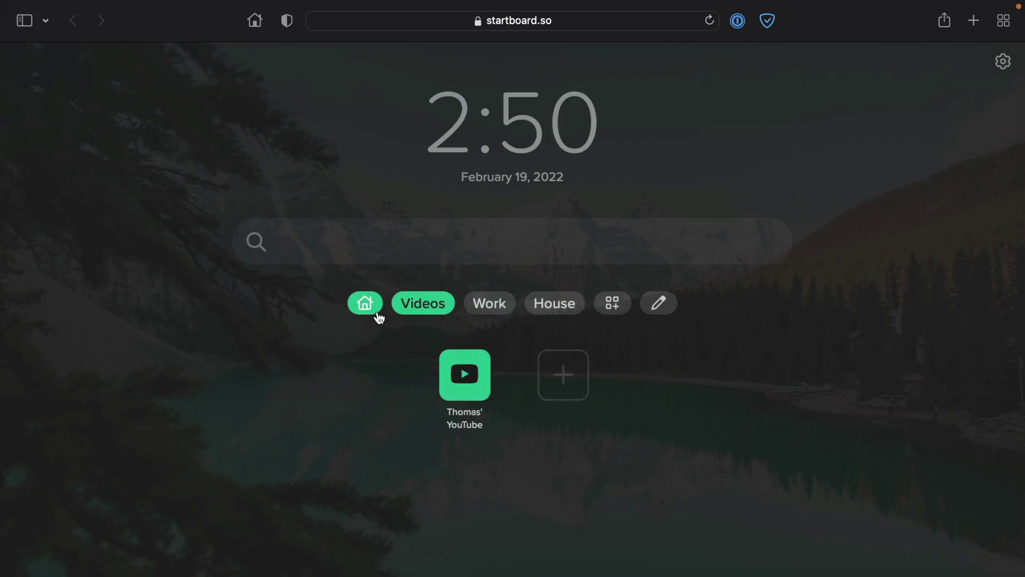
Go to the Home board through the list of all boards, and then view the Work board
click(613, 303)
click(515, 268)
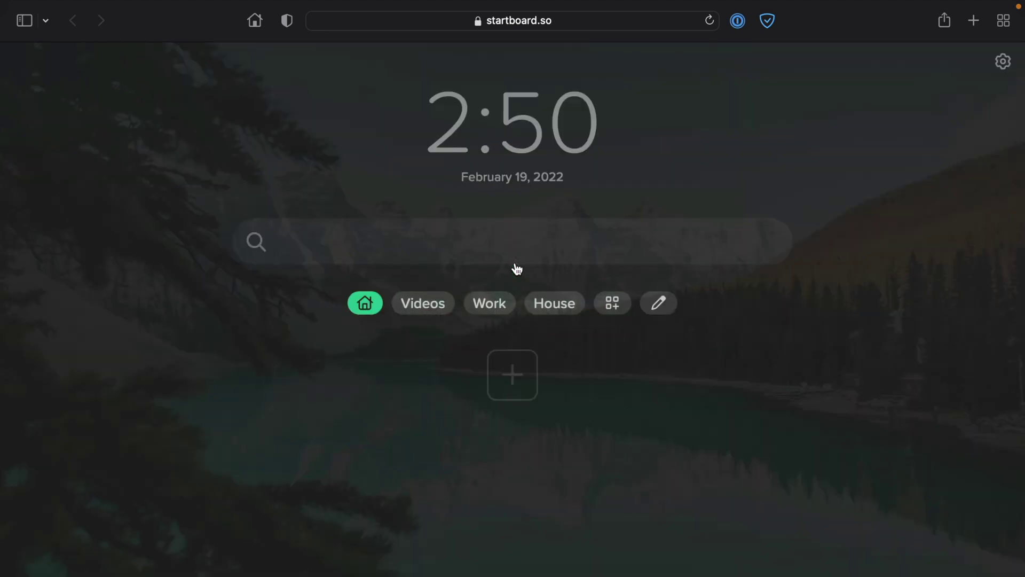
click(488, 305)
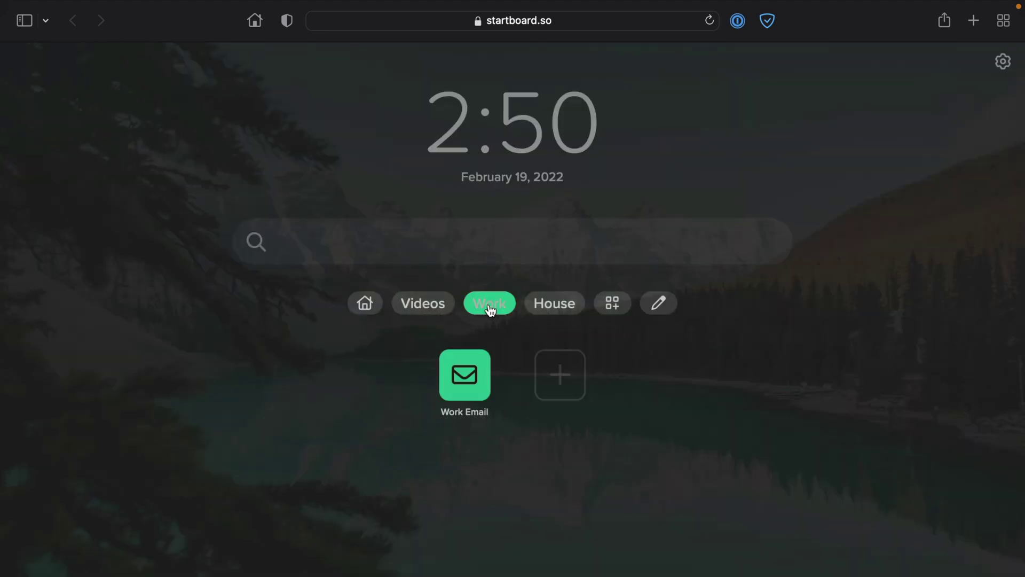
click(565, 375)
text(https://calendar.google.com)
key(Tab)
text(Work Calendar)
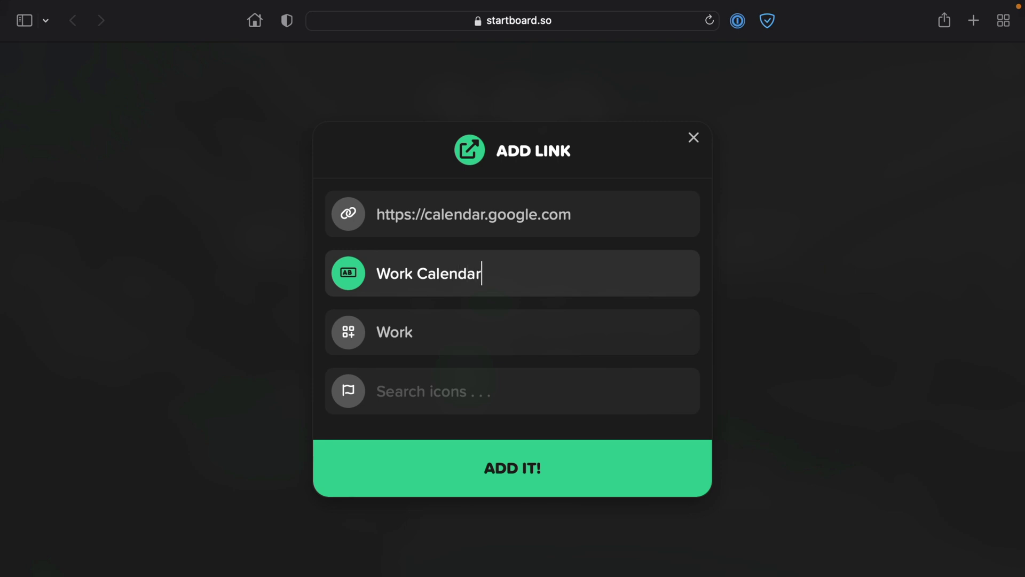
Search the icons for calendar, give the Work Calendar link the outlined plain calendar icon, and add it to the board
key(Tab)
key(Tab)
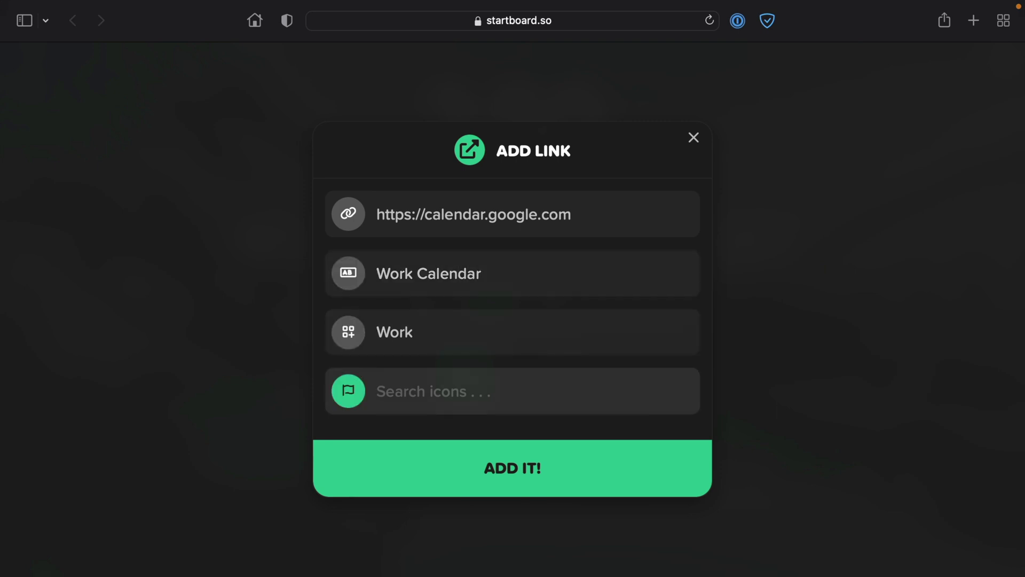
text(calendar)
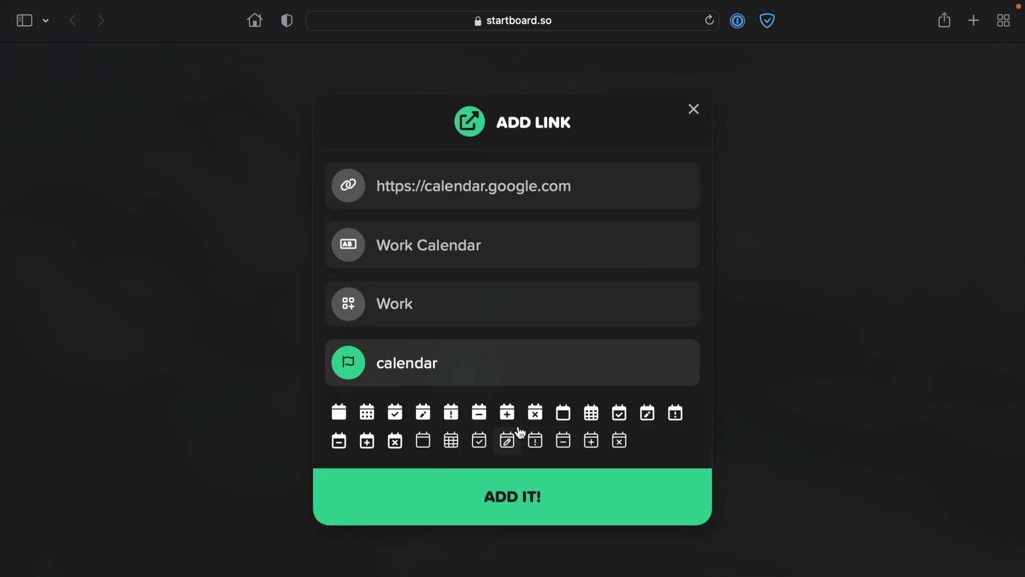
click(562, 413)
click(556, 451)
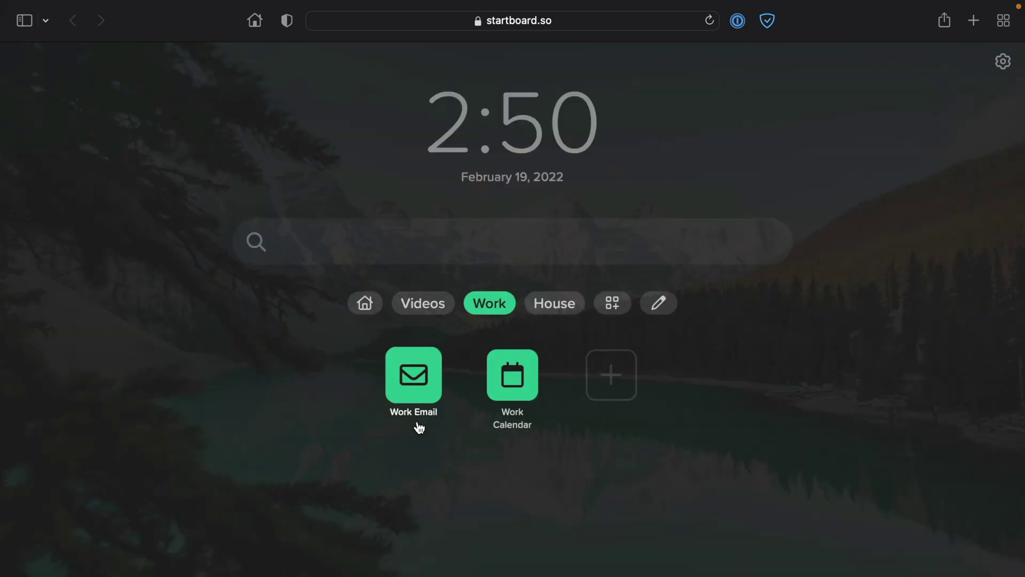
In the board's edit mode, check the Work Calendar link's details and move the Work Email link after Work Calendar
click(668, 310)
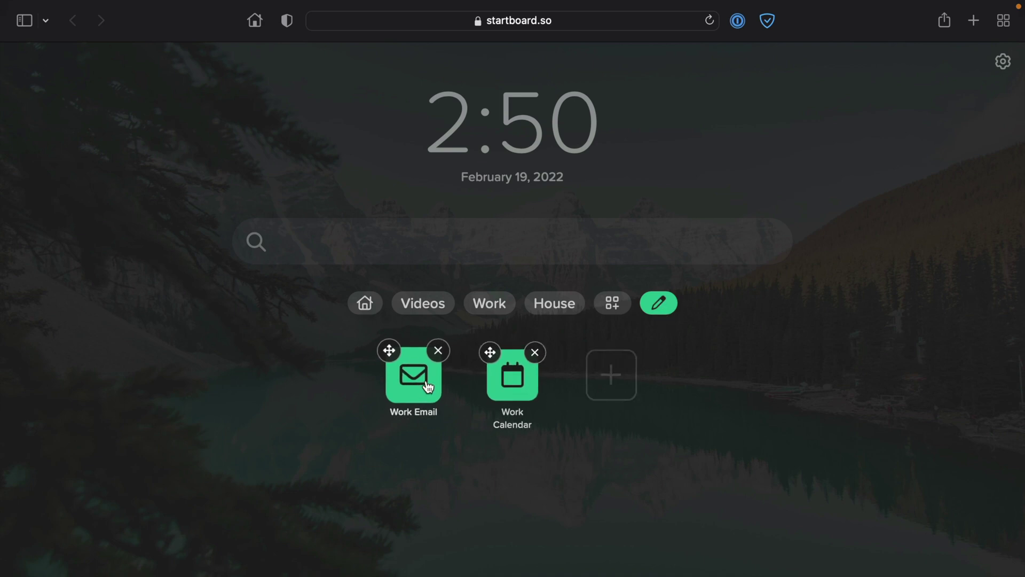
click(516, 381)
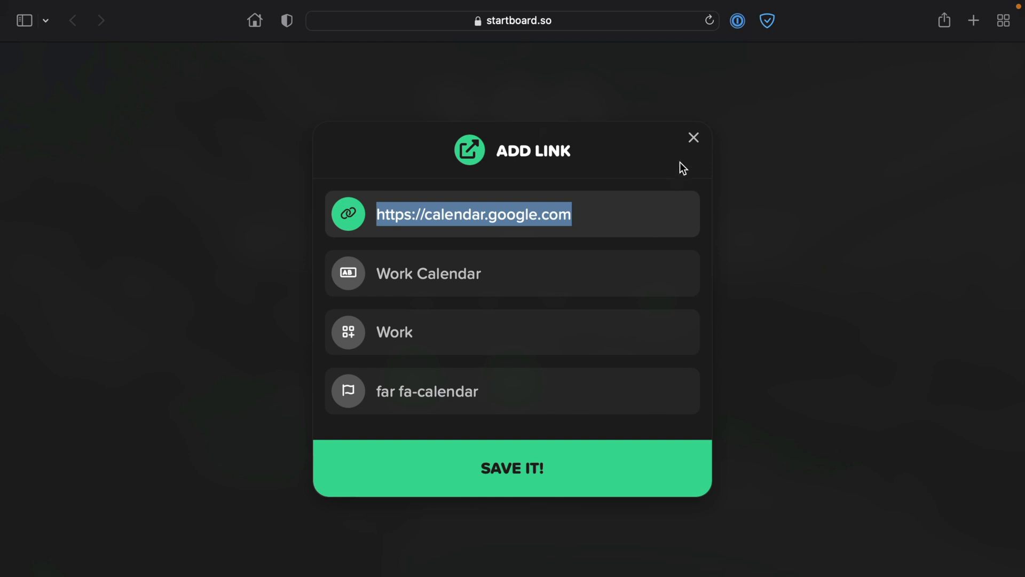
click(694, 140)
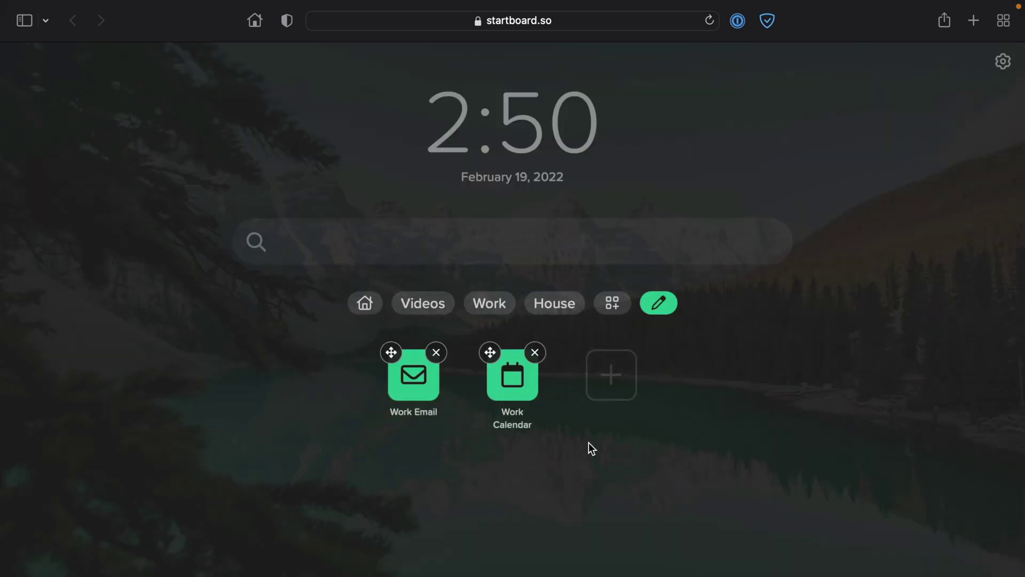
drag(389, 351, 488, 352)
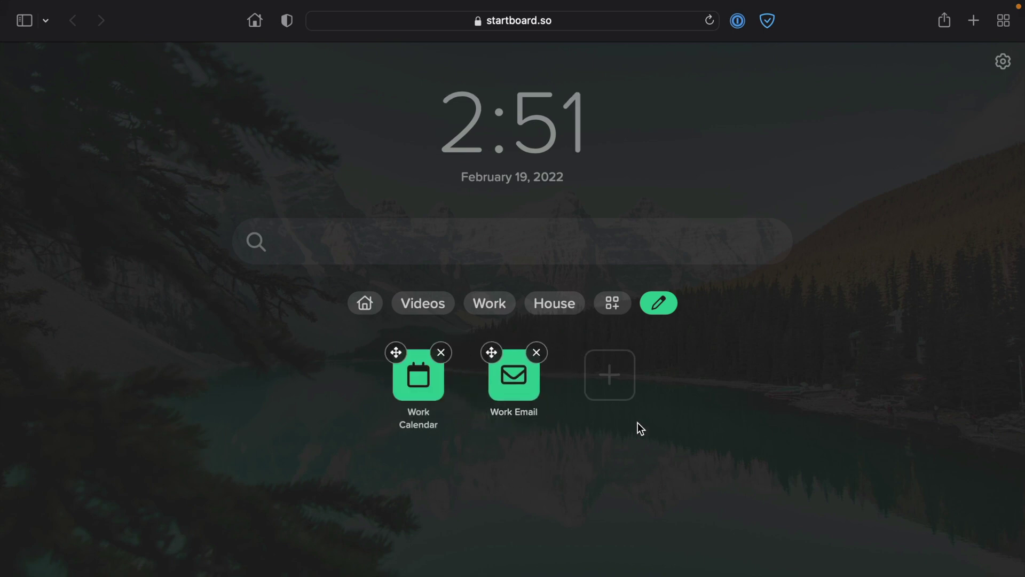
click(662, 313)
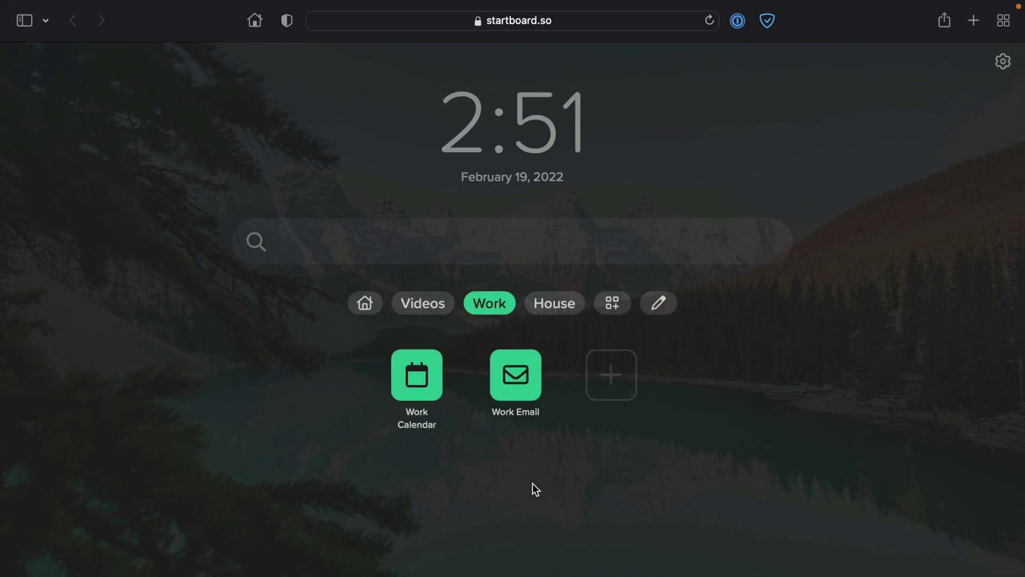
Go to the Home board and search the bookmarks for email
click(368, 313)
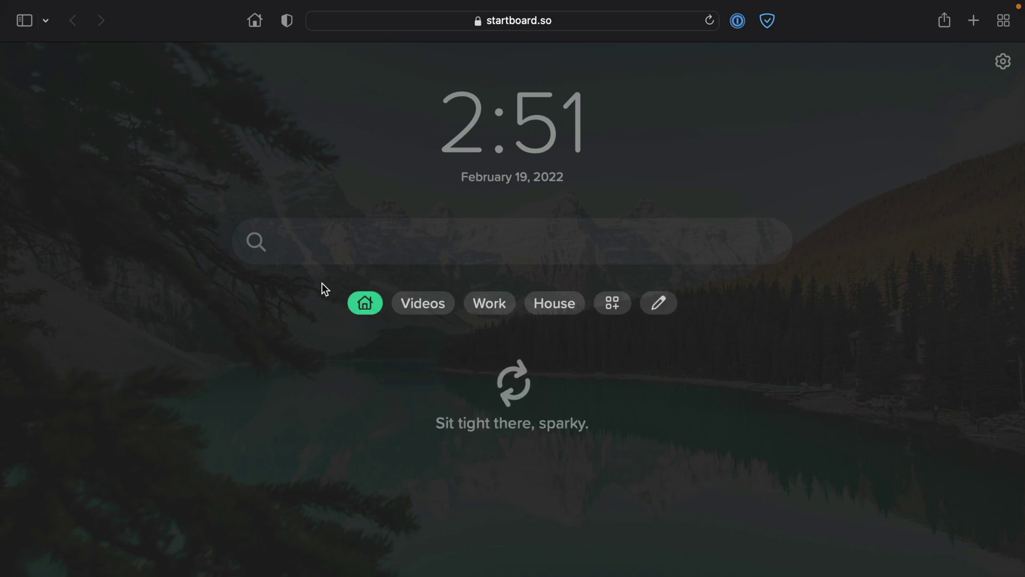
click(320, 235)
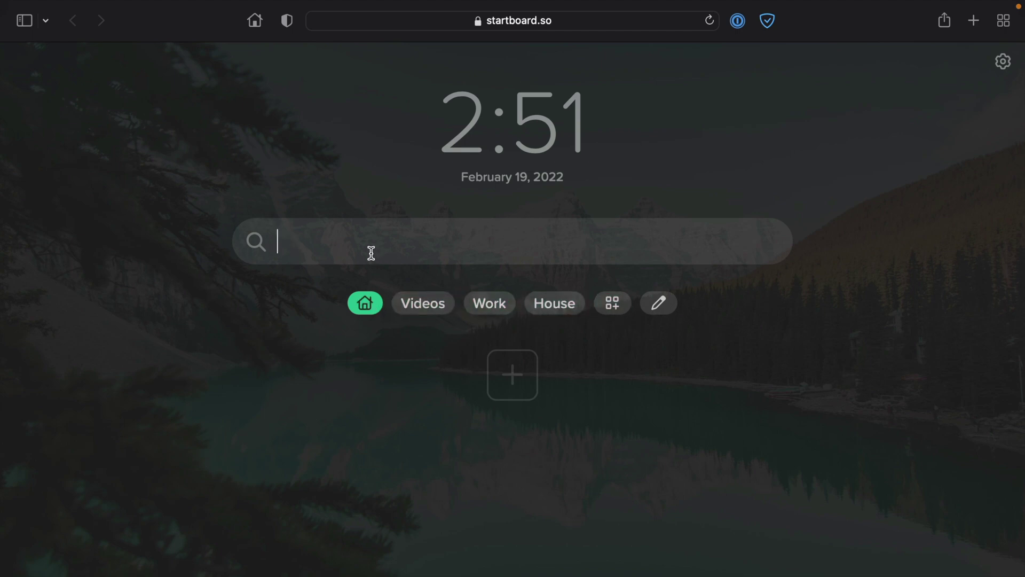
text(email)
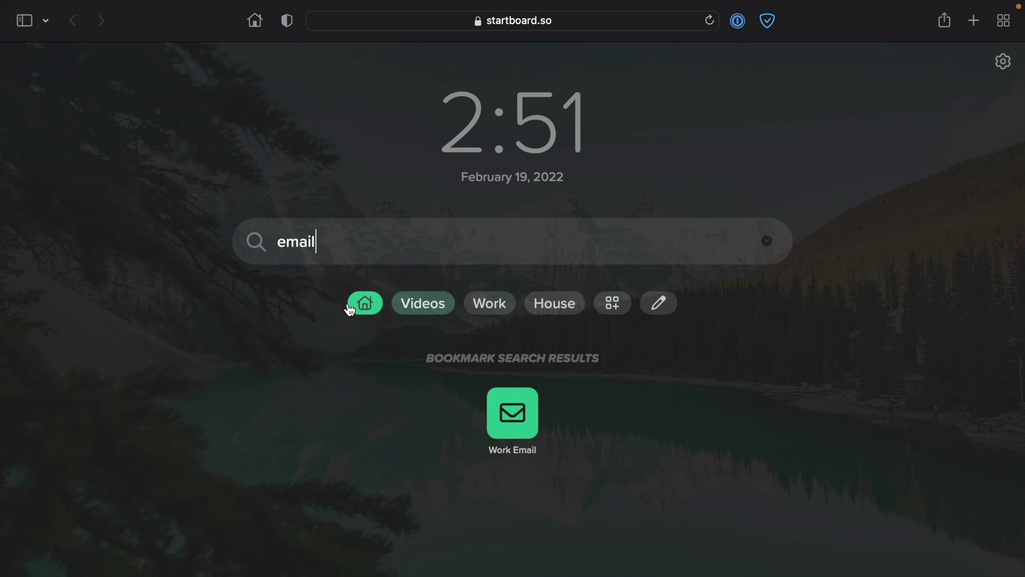
Search the web for hey email from the start page, look over the results, and return to the start page
double_click(336, 242)
text(hey email)
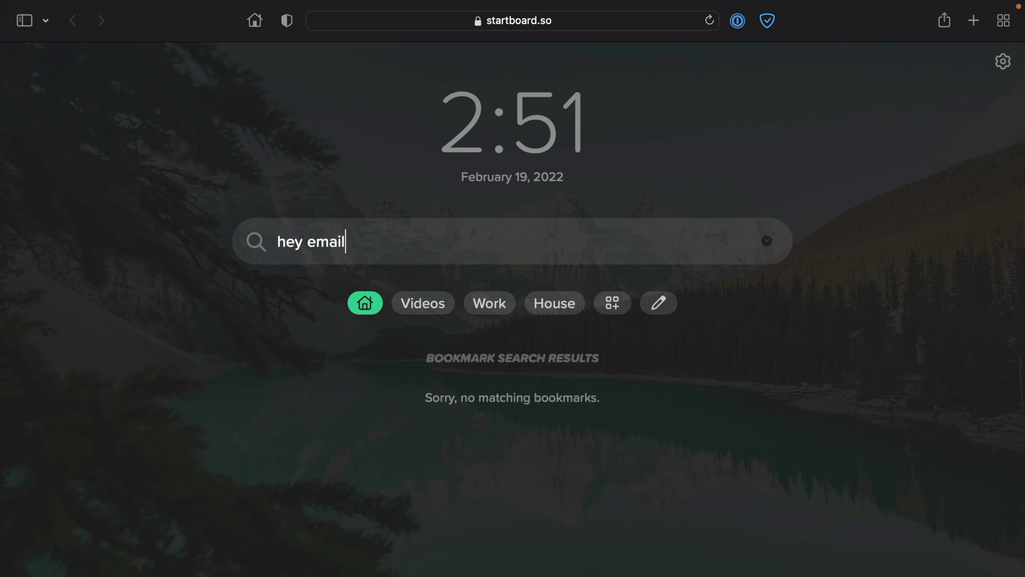
key(Return)
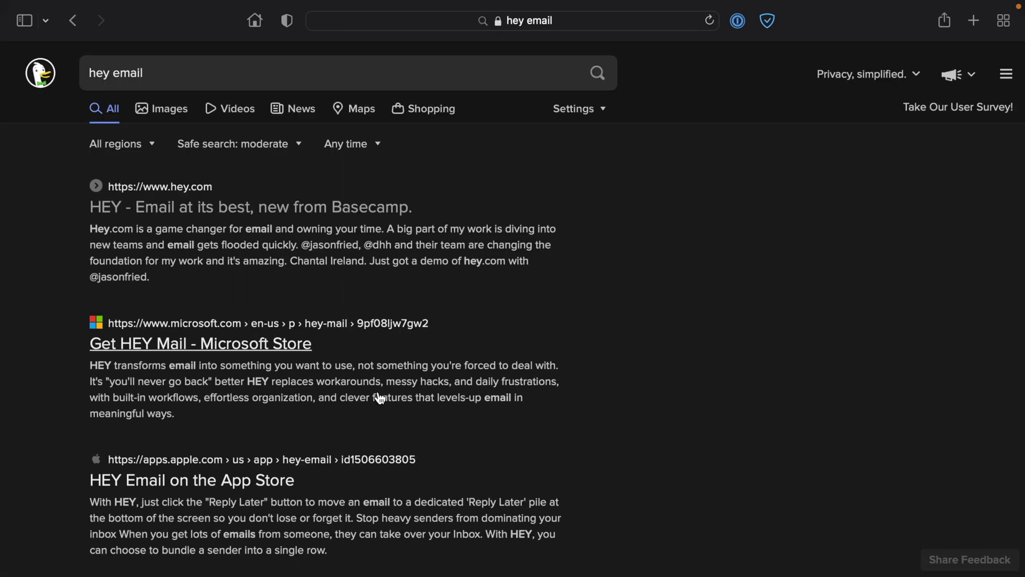
scroll(380, 398, down, 5)
scroll(437, 394, up, 5)
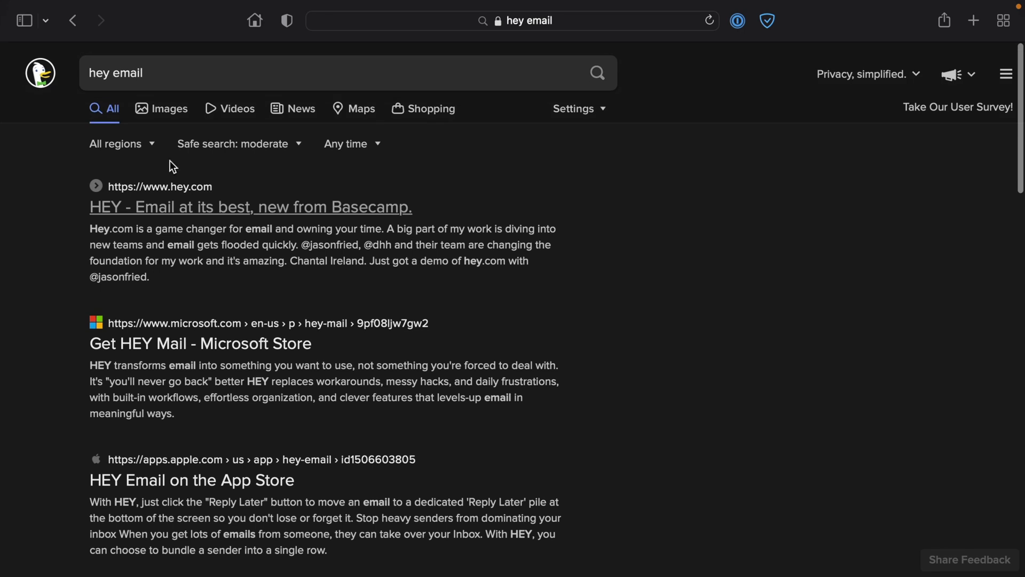
click(73, 20)
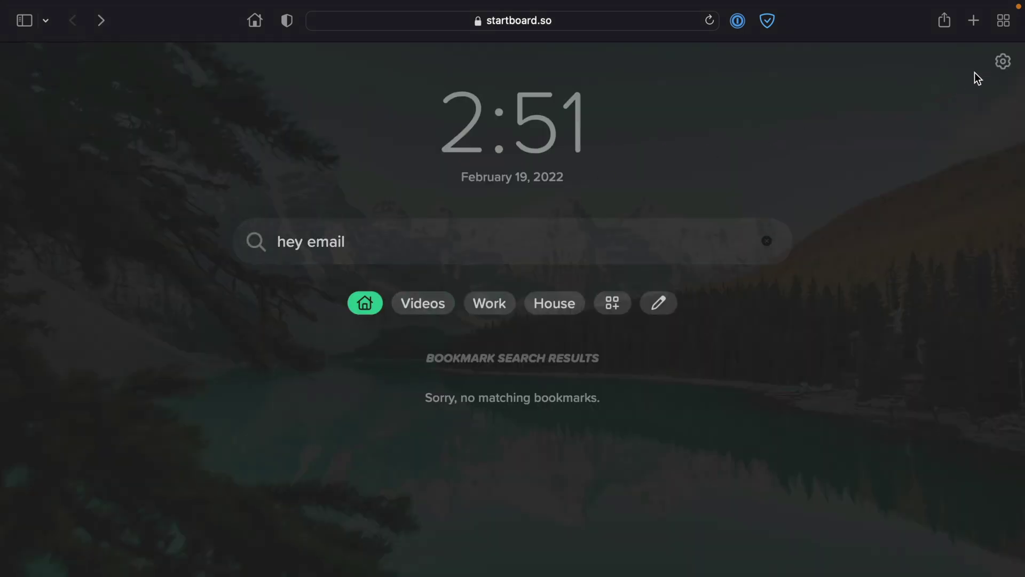
View the available search engines in the settings options and close the settings without choosing another one
click(1004, 62)
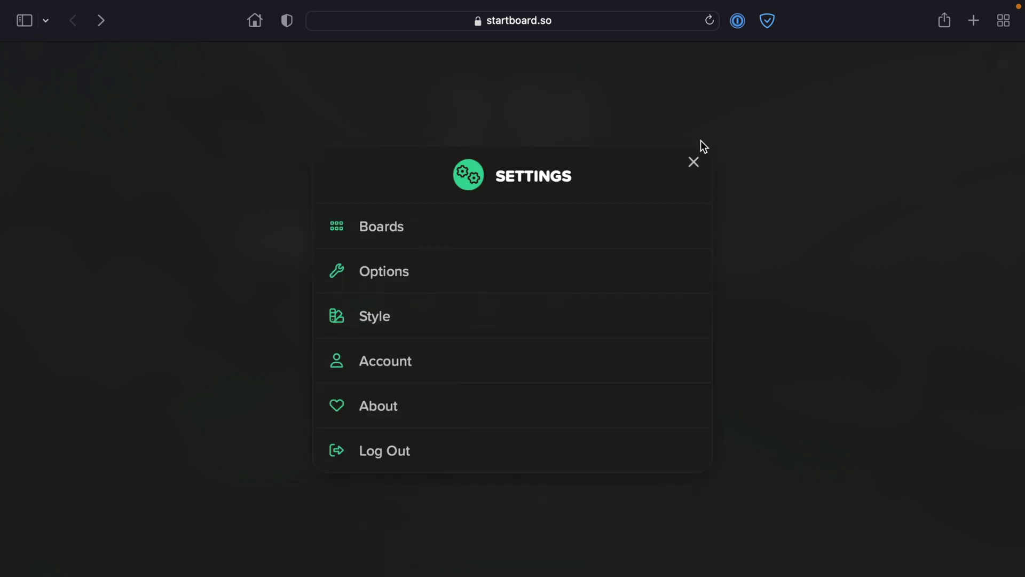
click(443, 272)
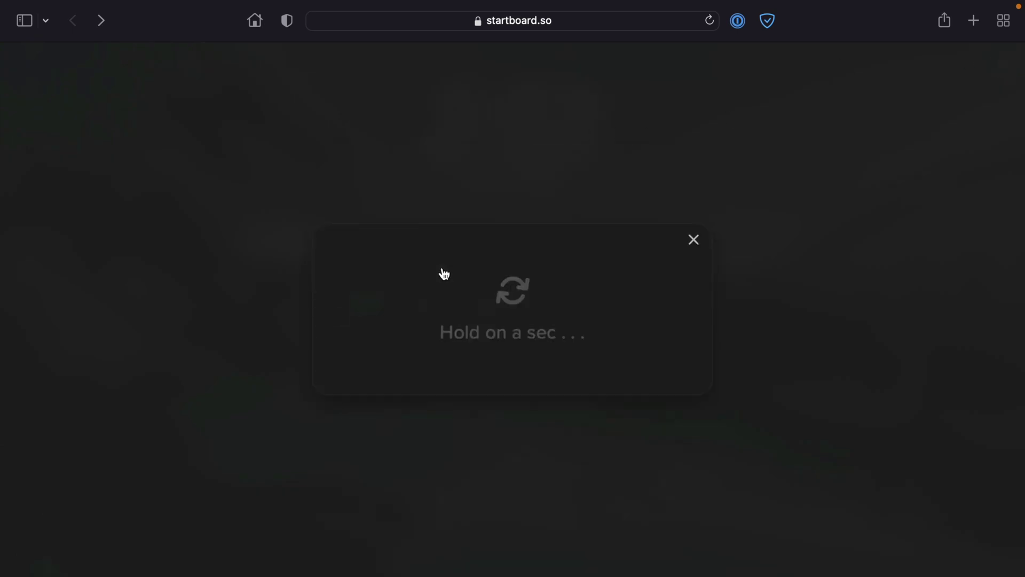
click(455, 354)
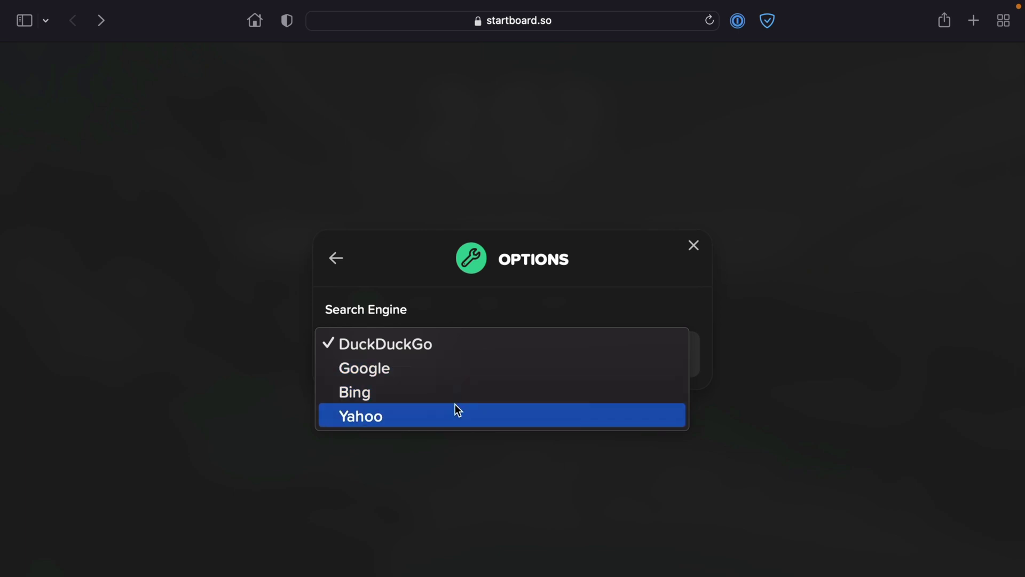
click(427, 260)
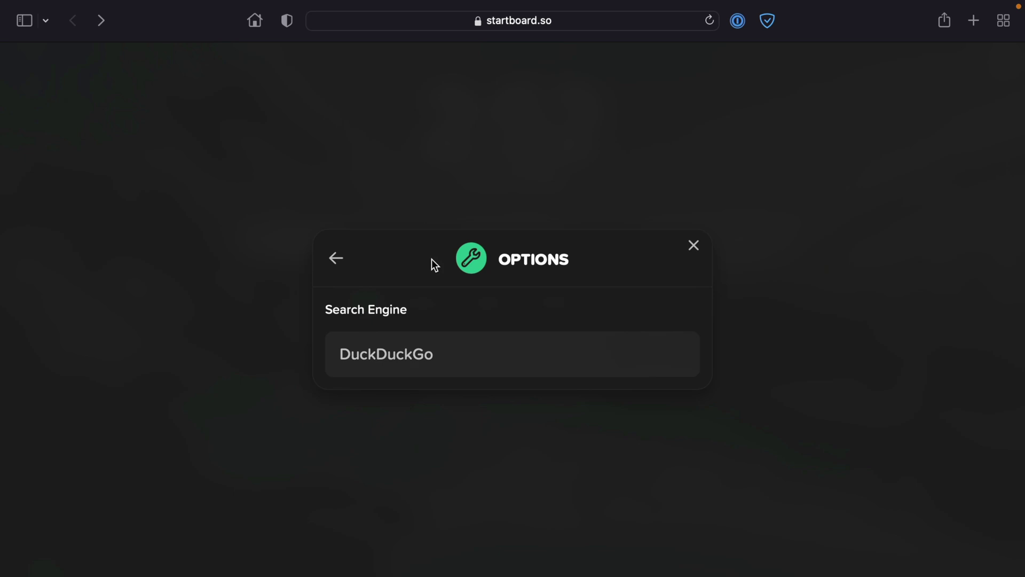
click(434, 348)
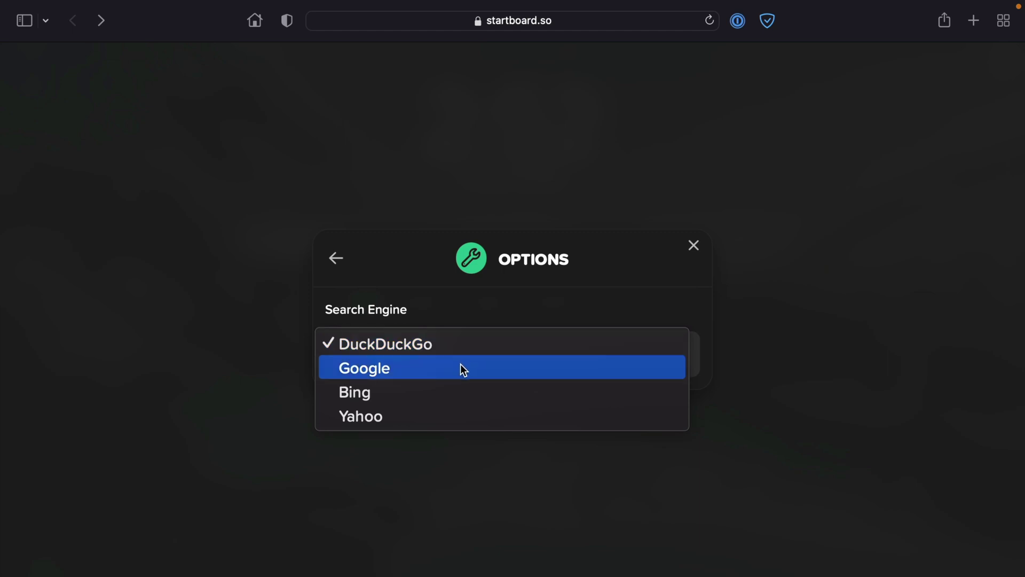
click(461, 303)
click(336, 260)
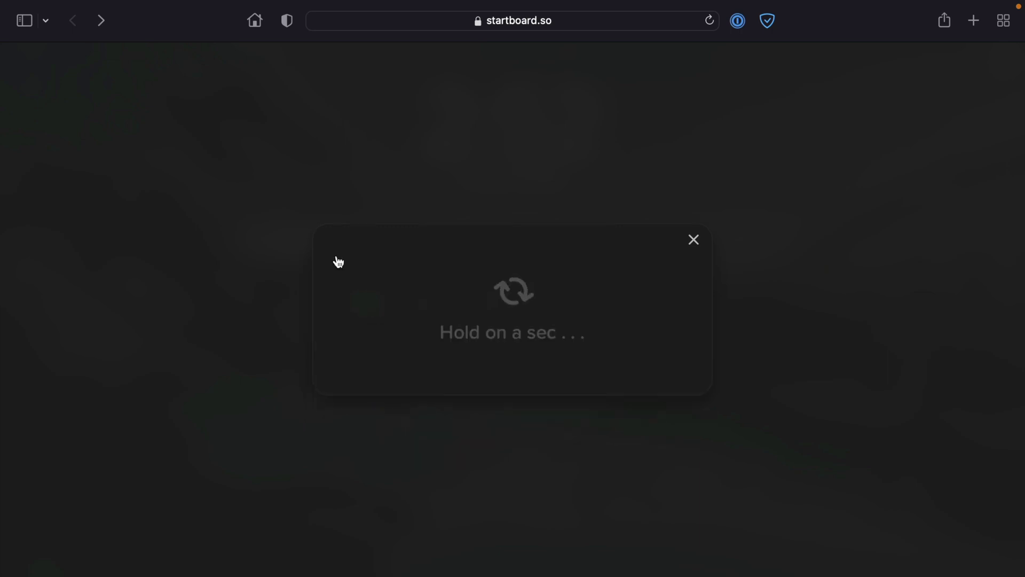
click(693, 163)
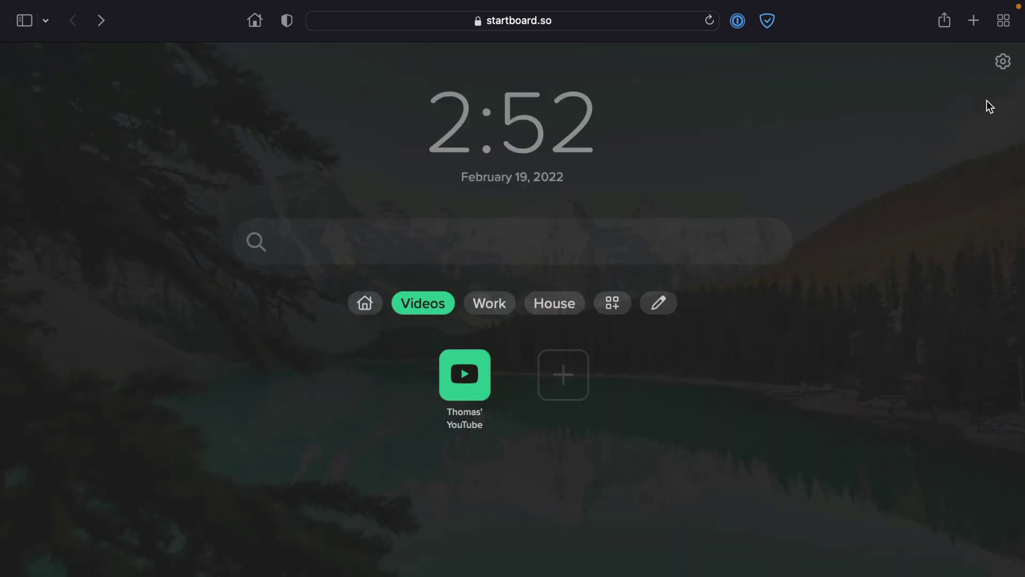
In the board settings, rename the Work board to Work Stuff, move it below House, and save the changes
click(1002, 61)
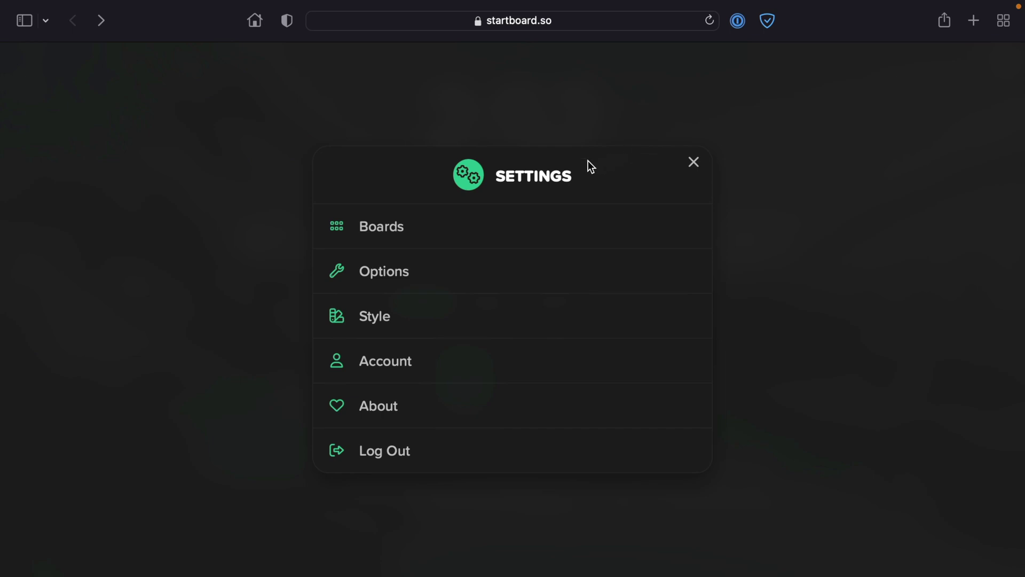
click(433, 229)
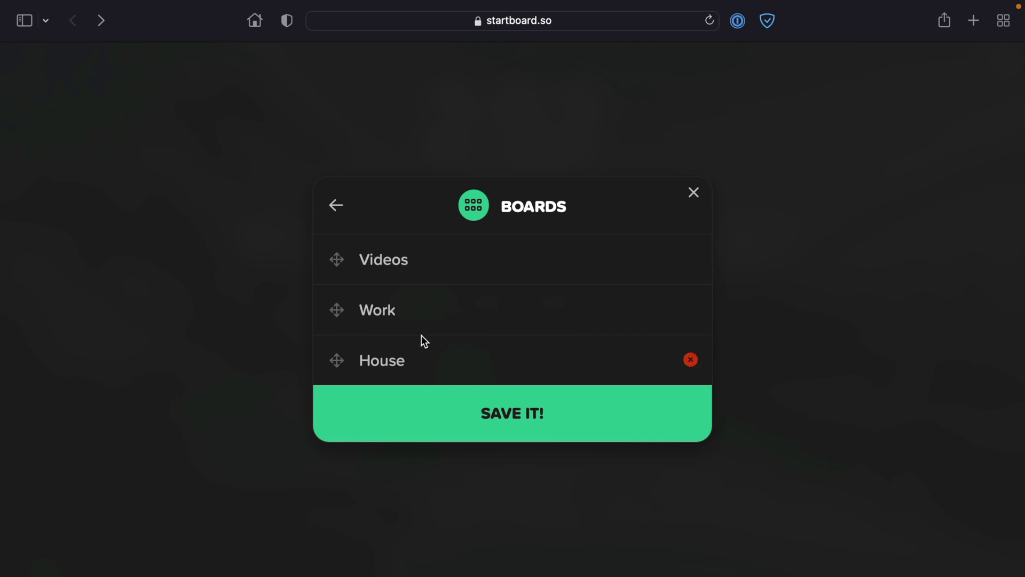
click(416, 305)
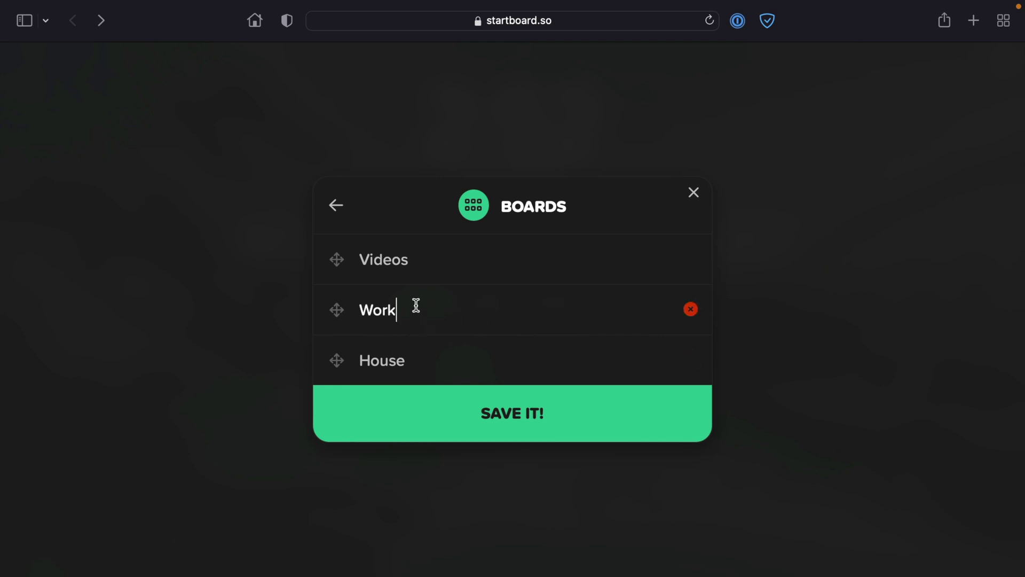
text(Stuff)
click(474, 258)
drag(336, 309, 335, 365)
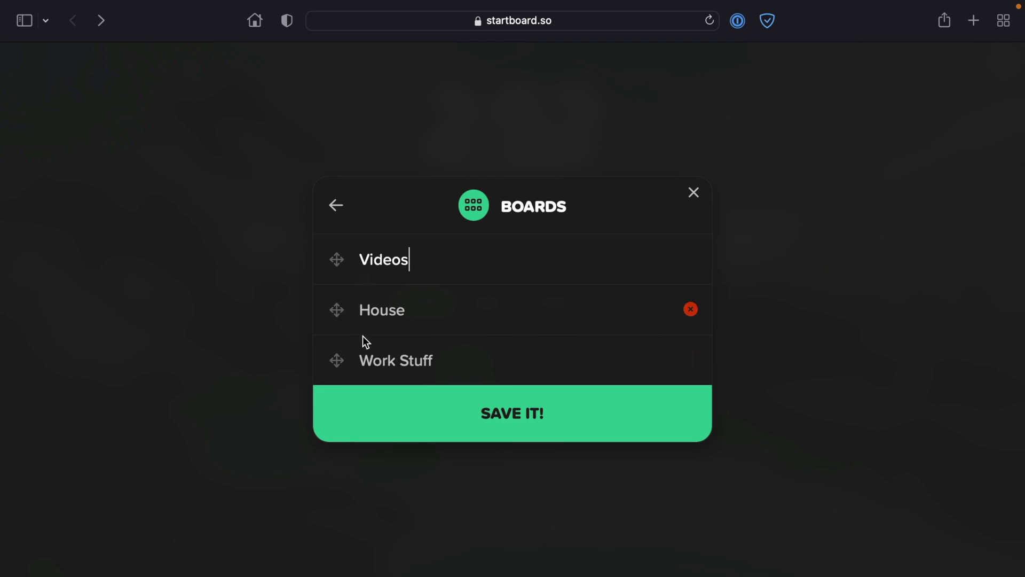
click(591, 416)
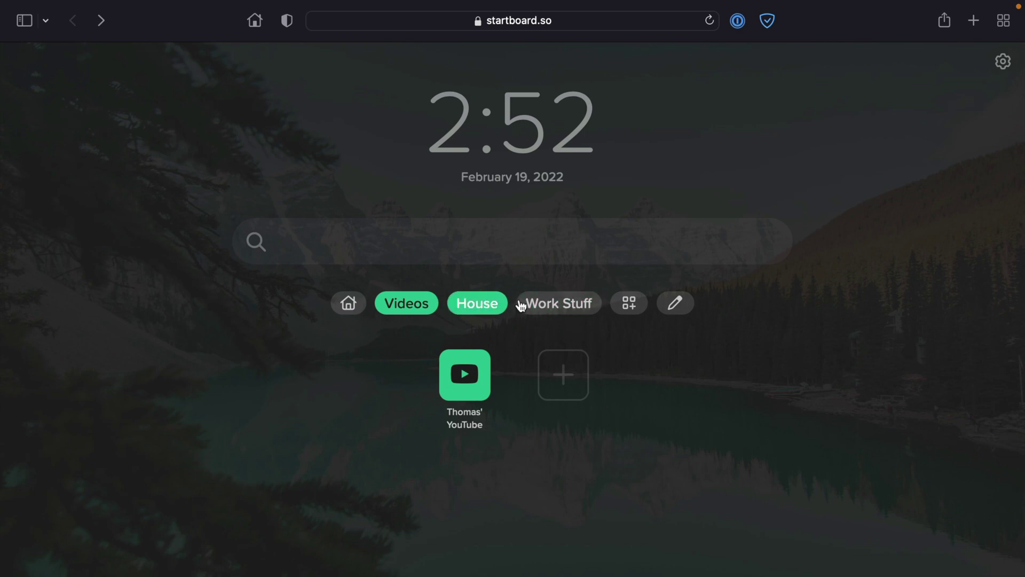
View the Work Stuff board and check the board order in the list of all boards
click(567, 308)
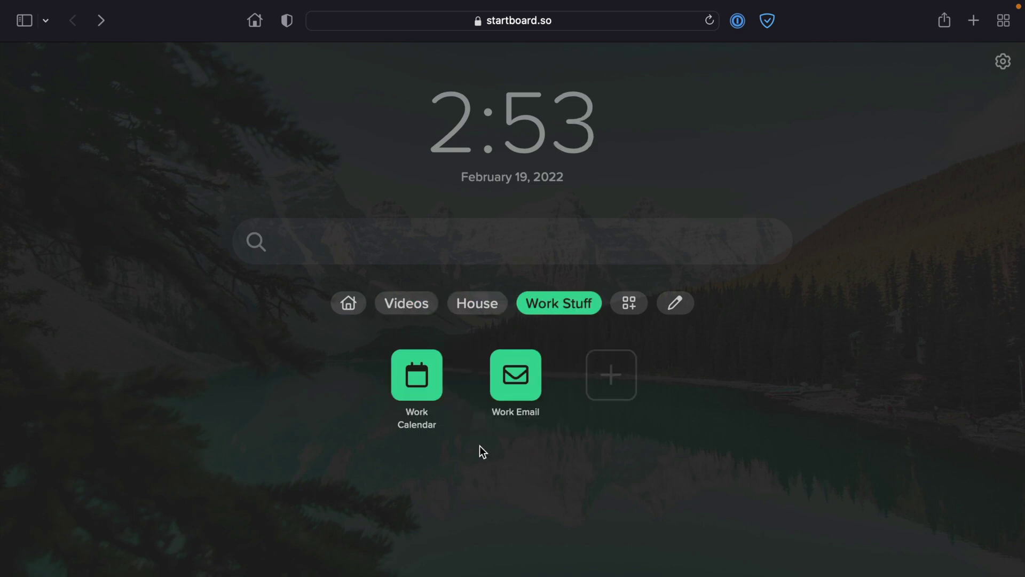
click(629, 304)
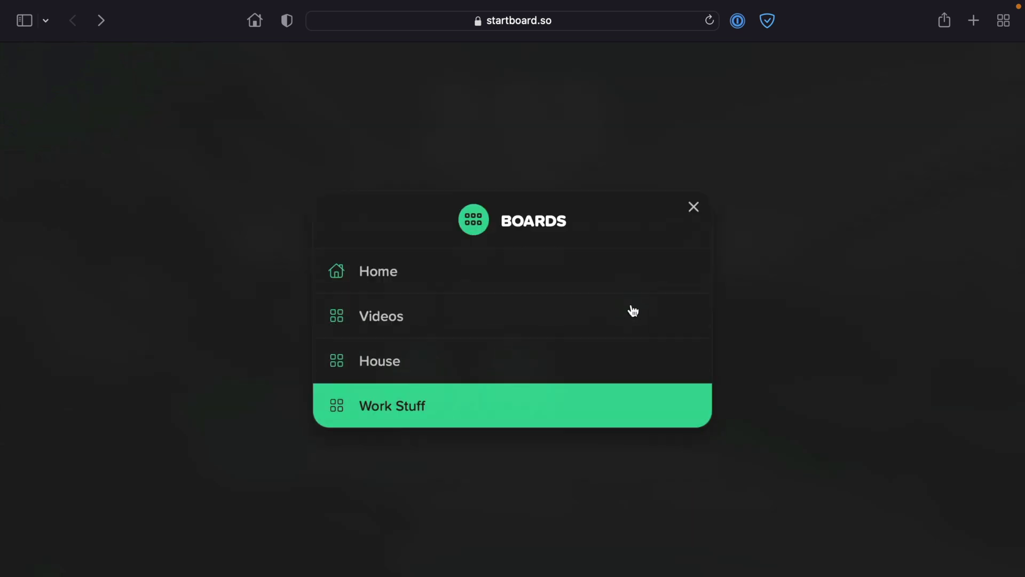
click(691, 210)
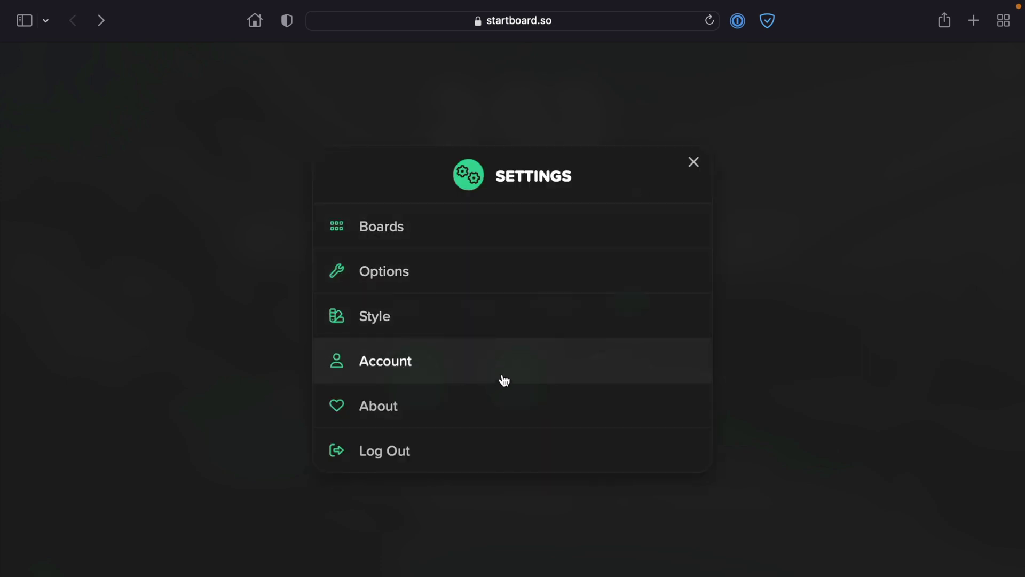
In the style settings, try the Starry Lake, Foggy Forest and Snowy Forest backgrounds and select Rocky Shore as the background image
click(448, 321)
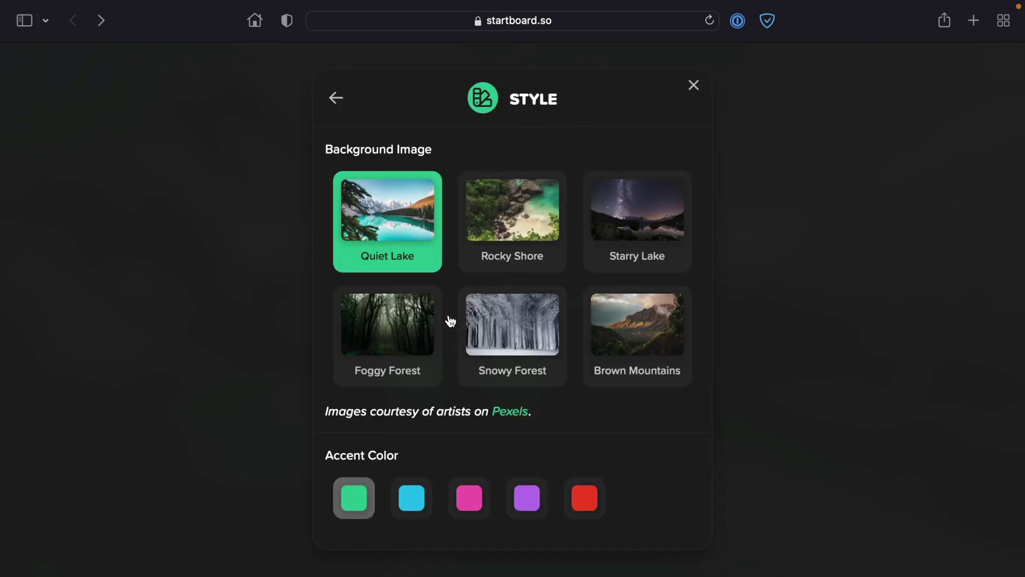
click(500, 229)
click(632, 221)
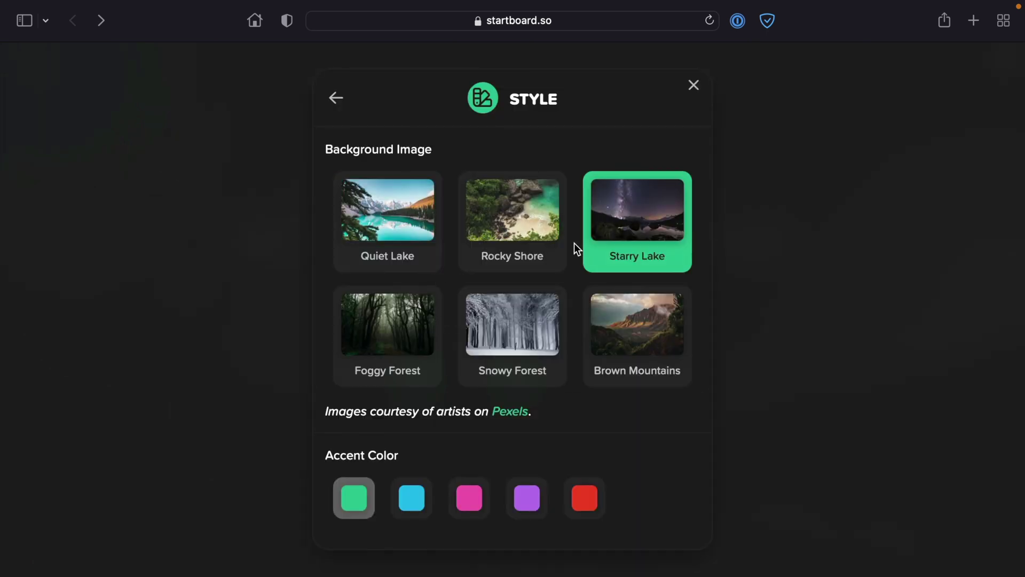
click(390, 355)
click(504, 343)
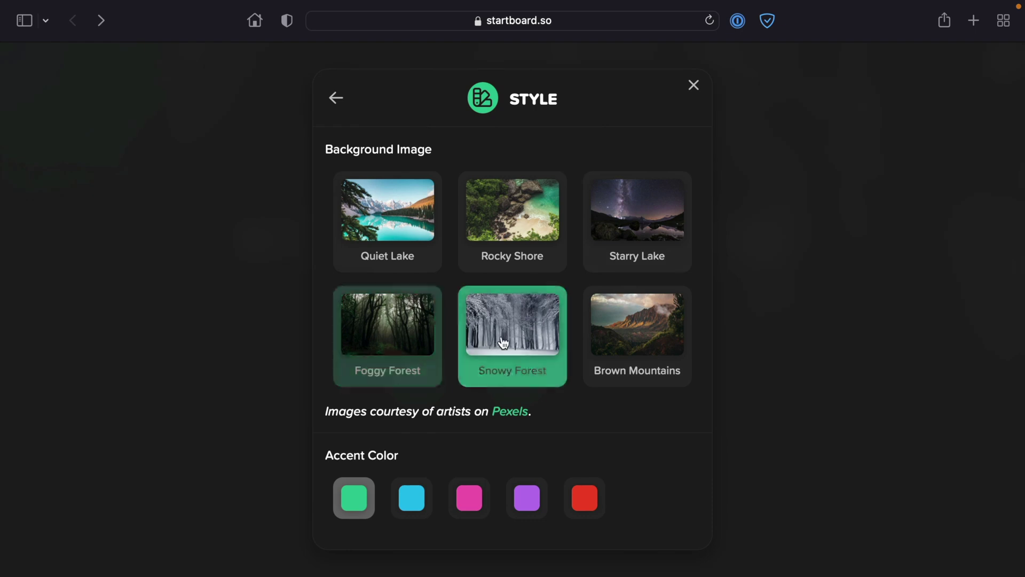
click(508, 227)
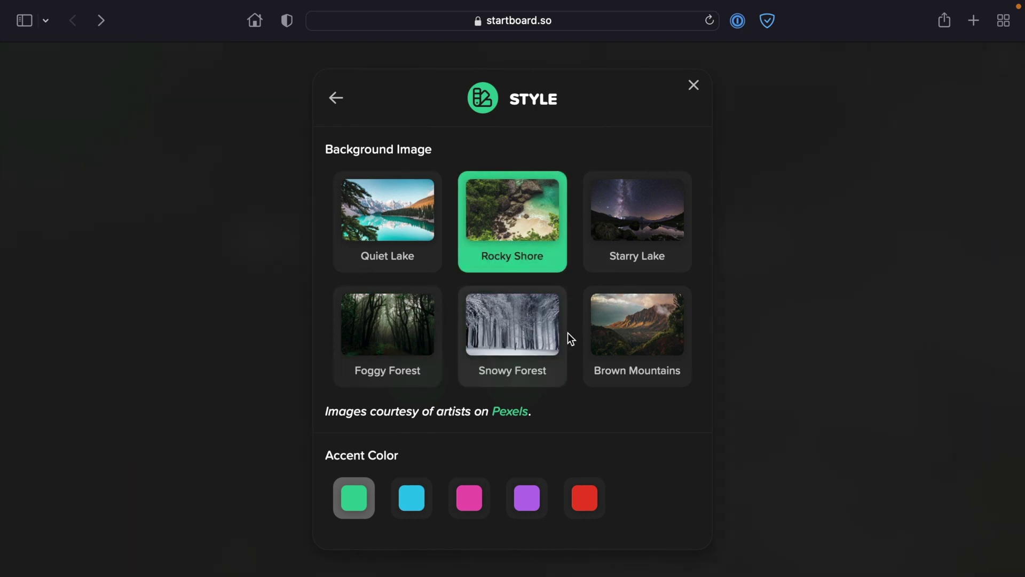
Set the background image to Brown Mountains and the accent color to pink, and close the style settings
click(643, 331)
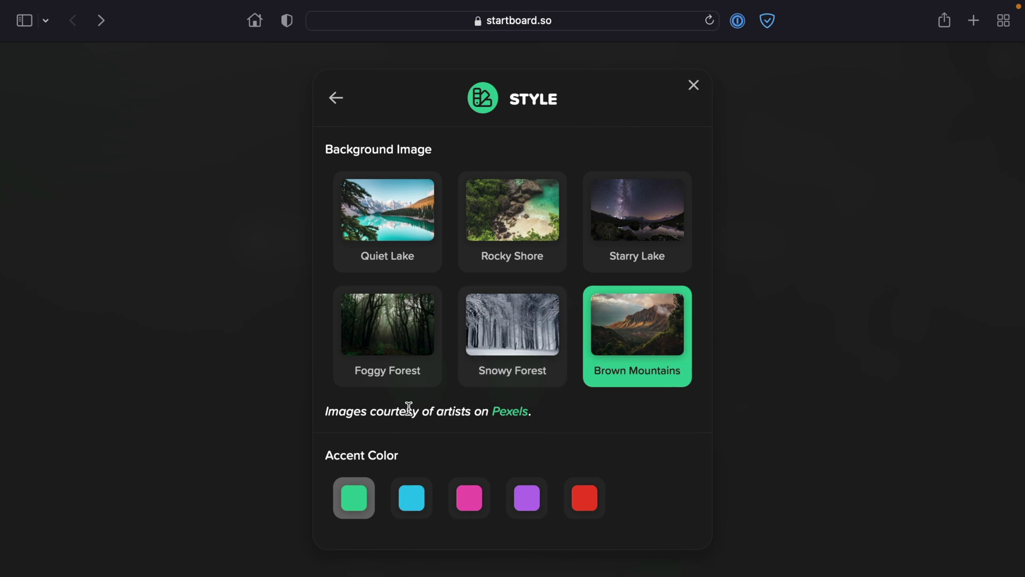
click(473, 498)
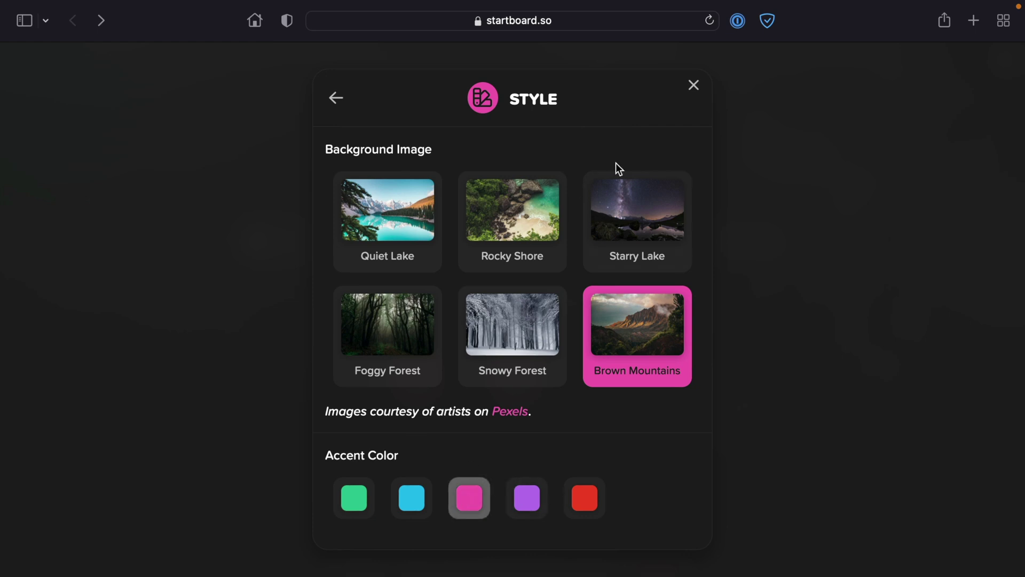
click(694, 87)
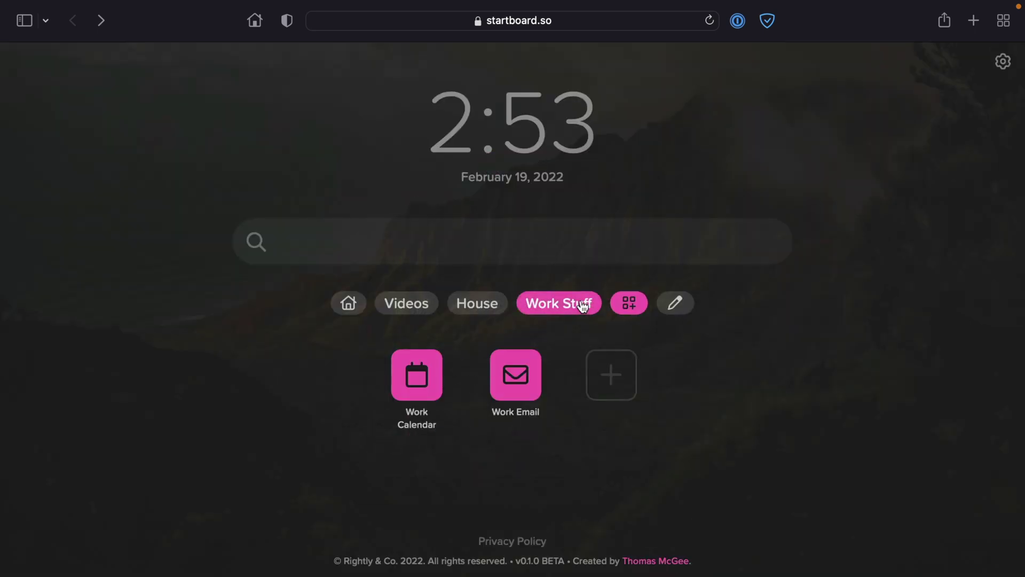
View the start page's House, Videos, home and Work Stuff boards with the new style, ending on the House board
click(478, 308)
click(396, 304)
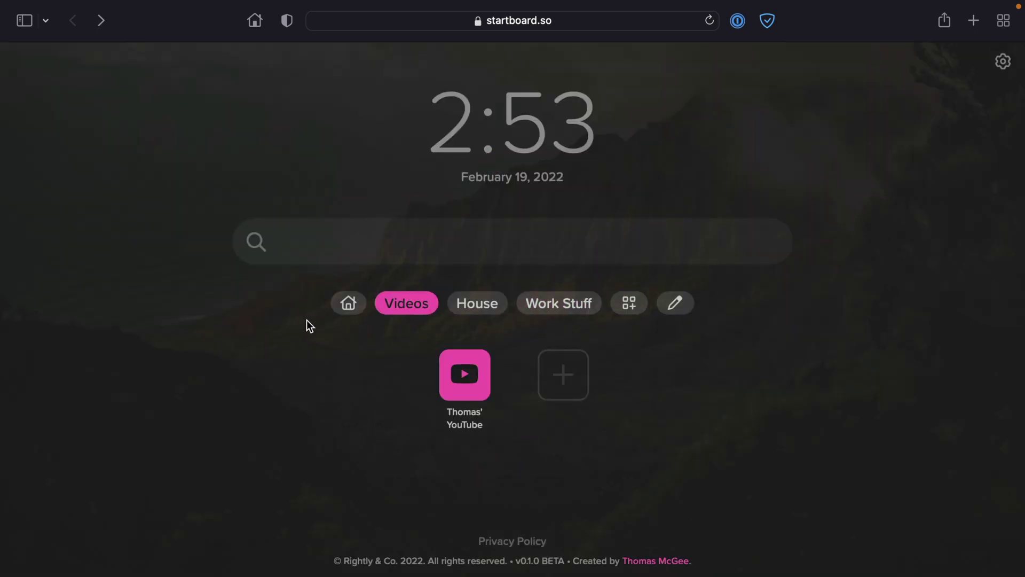
click(355, 302)
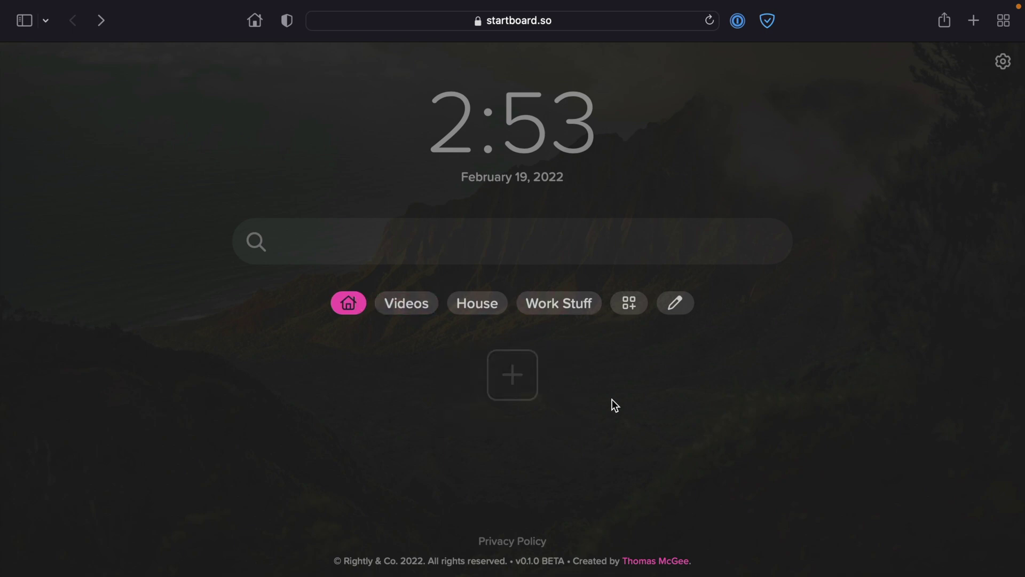
click(556, 306)
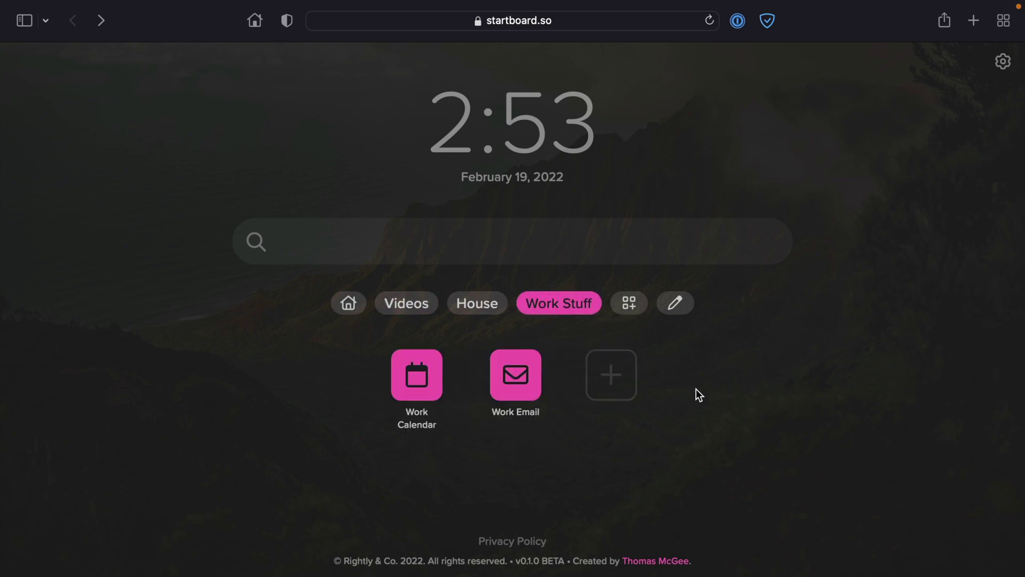
click(410, 310)
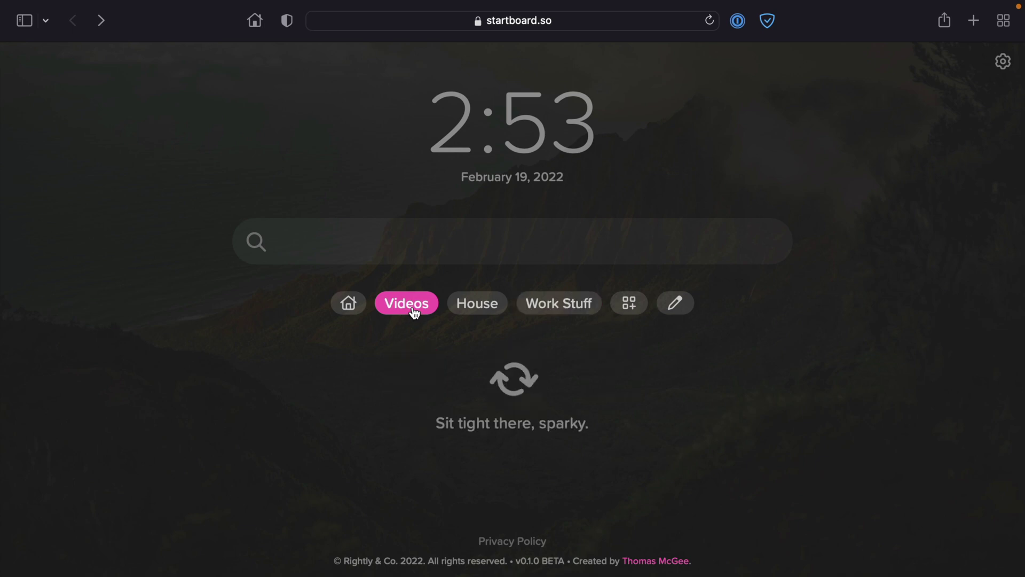
click(479, 310)
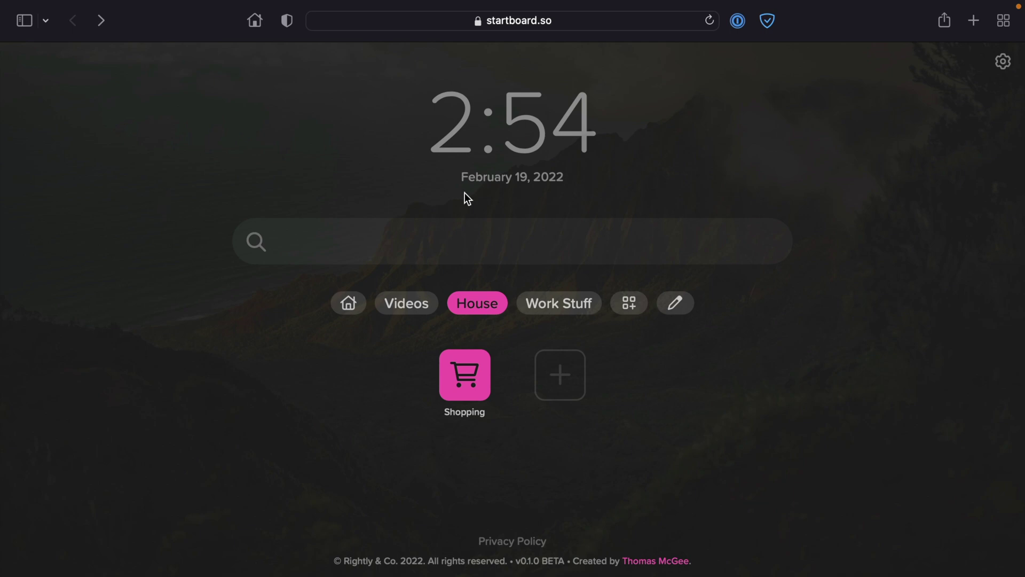
In Safari's General preferences, examine the homepage address and the choices for what new windows open with, keeping Homepage
mouse_move(197, 2)
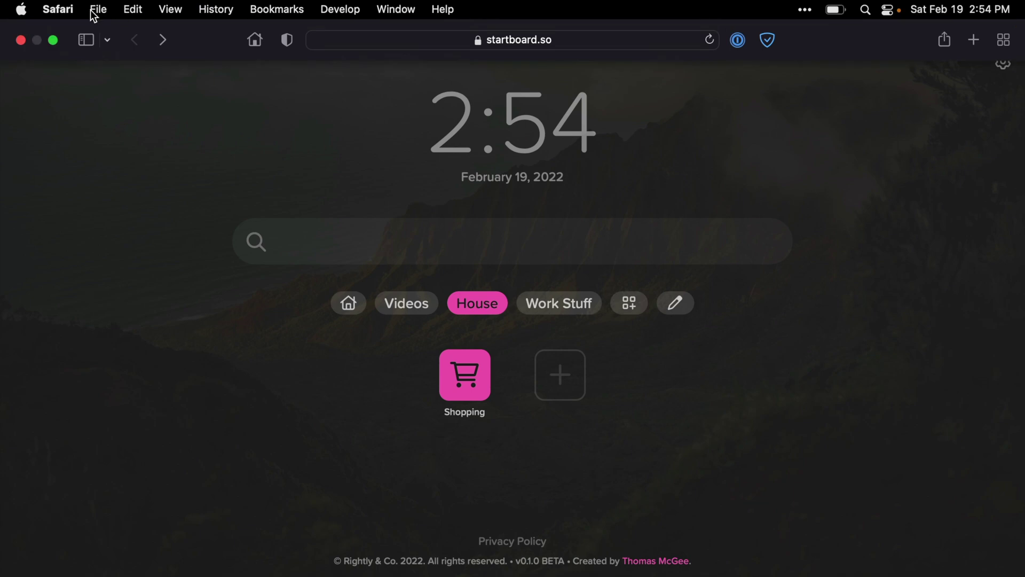
click(58, 9)
click(59, 75)
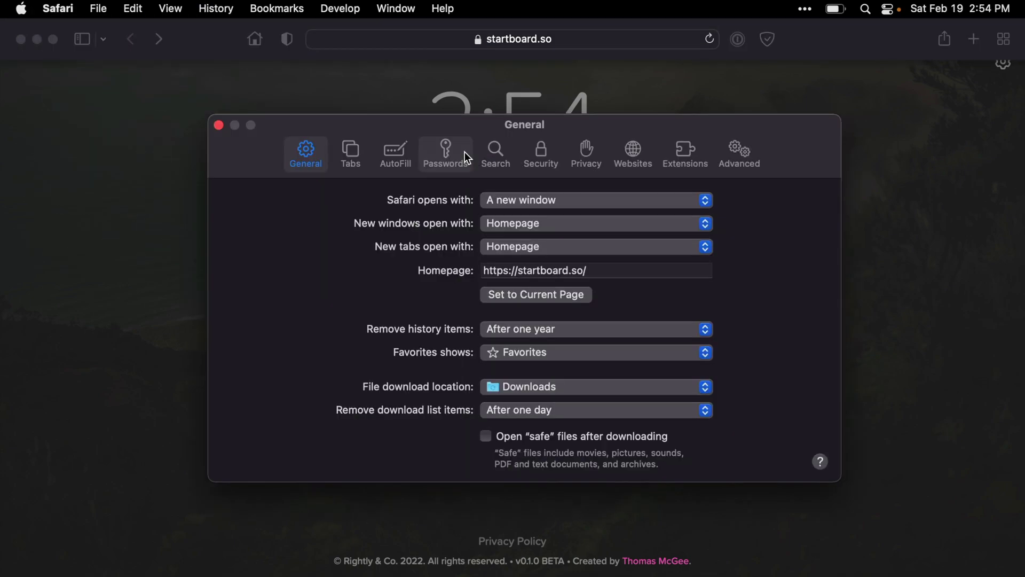
drag(509, 128, 504, 119)
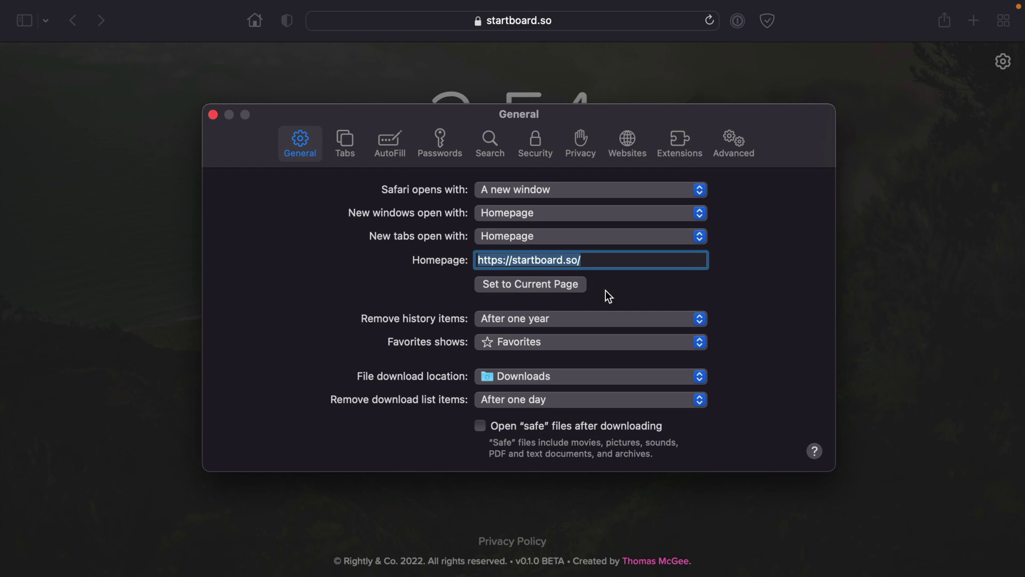
click(606, 261)
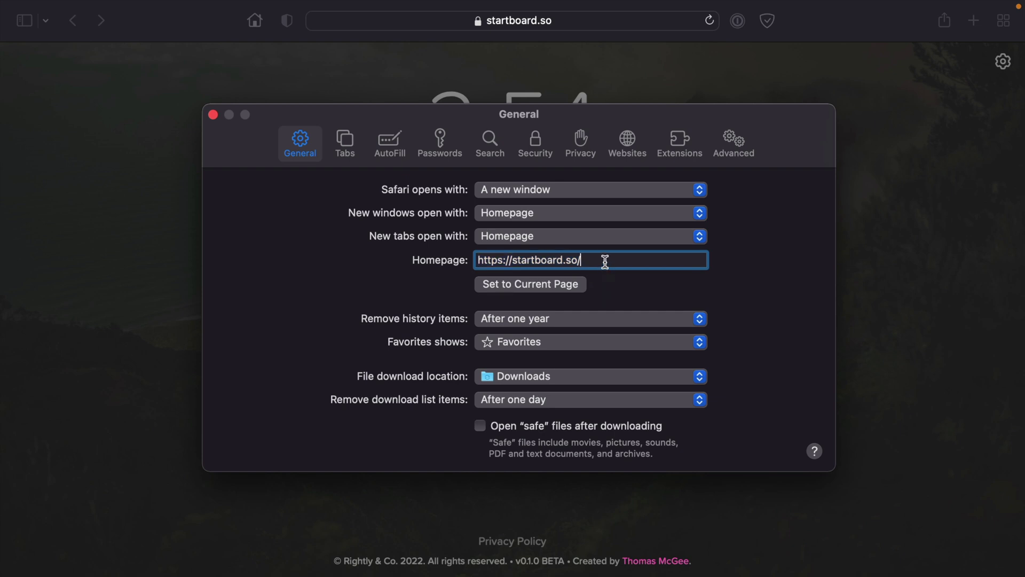
drag(594, 258, 447, 264)
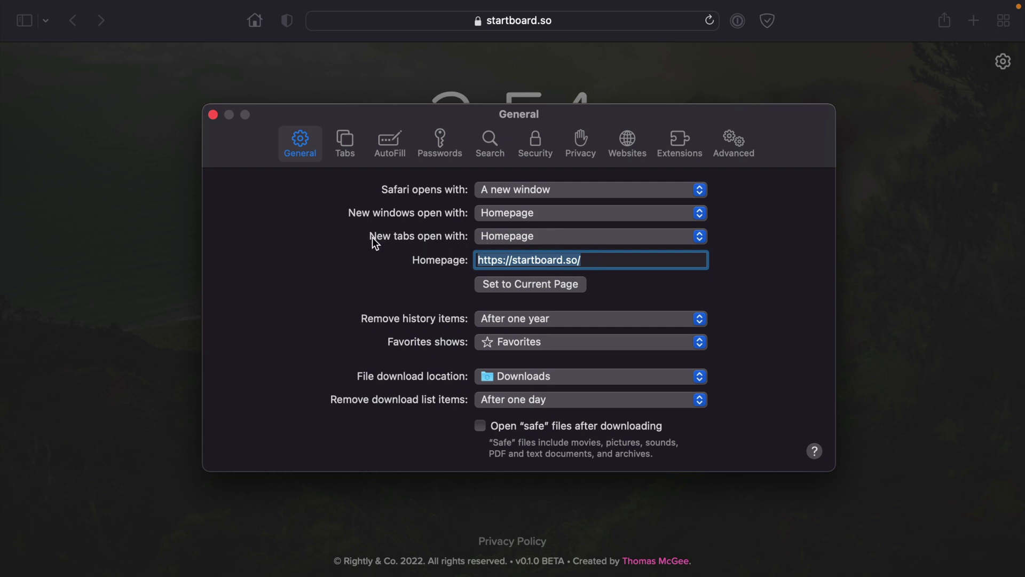
click(529, 216)
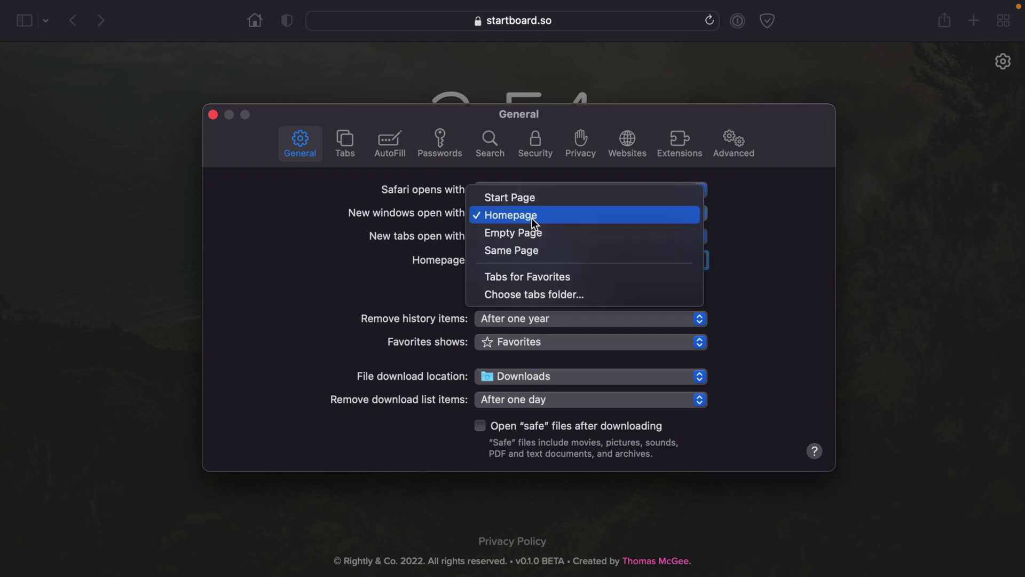
click(454, 260)
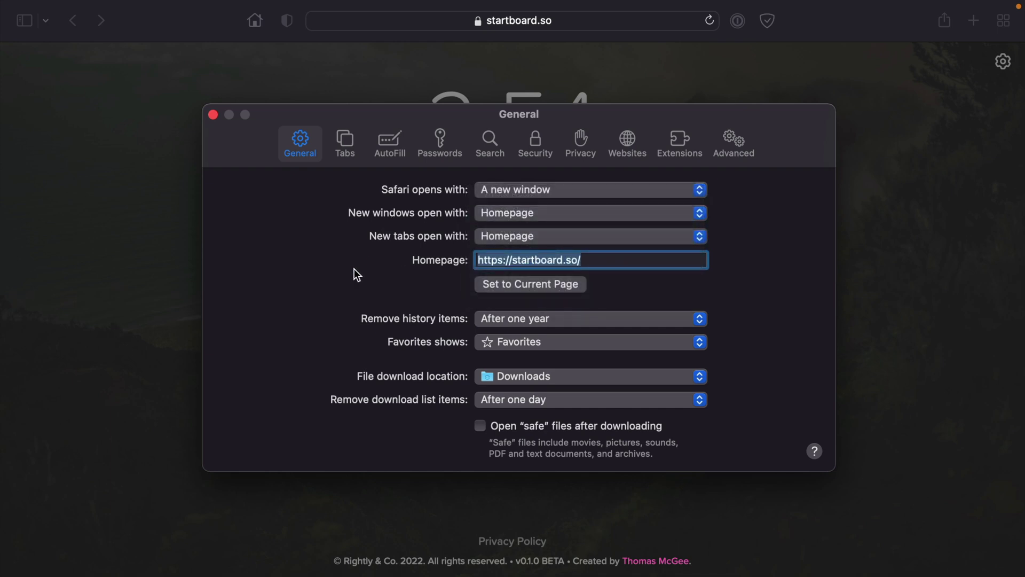